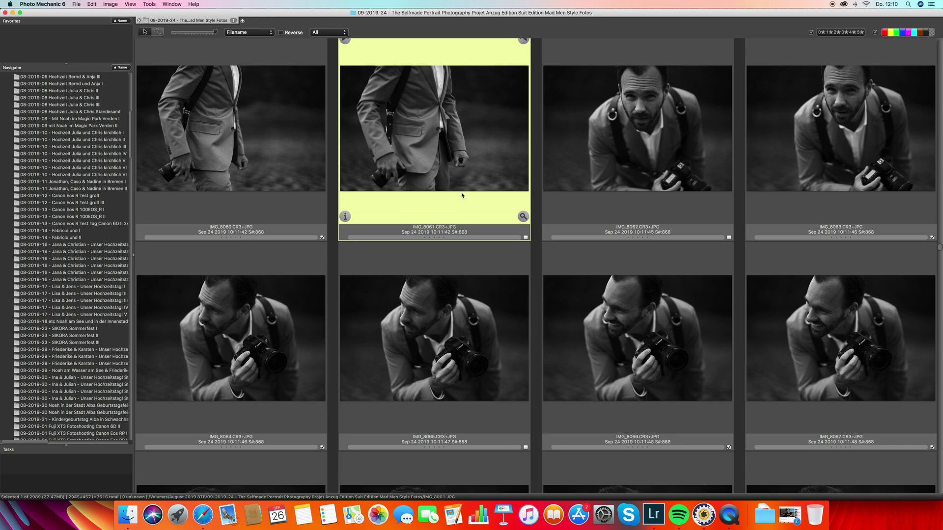
Scroll the contact sheet down to the warm arcade shots and select IMG_8243 after IMG_8242.
scroll(461, 195, "down", 4)
scroll(458, 192, "down", 10)
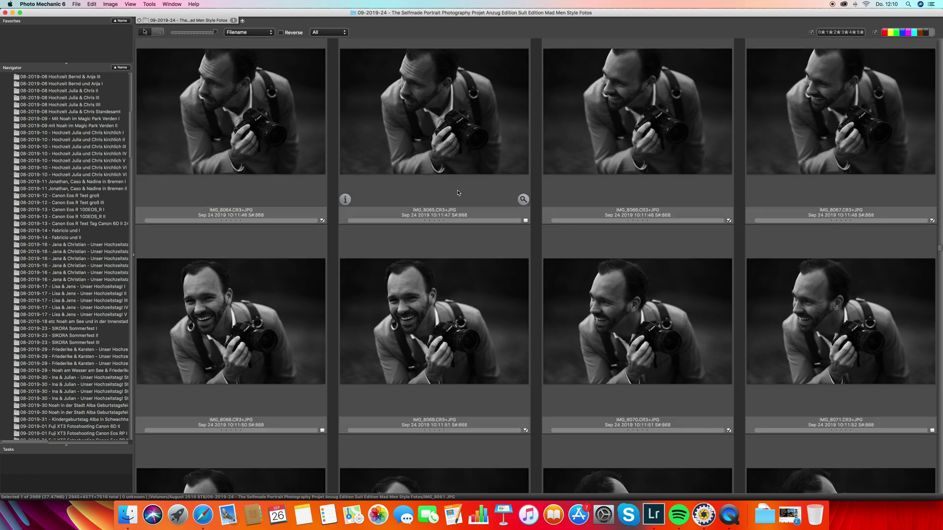
scroll(458, 191, "down", 10)
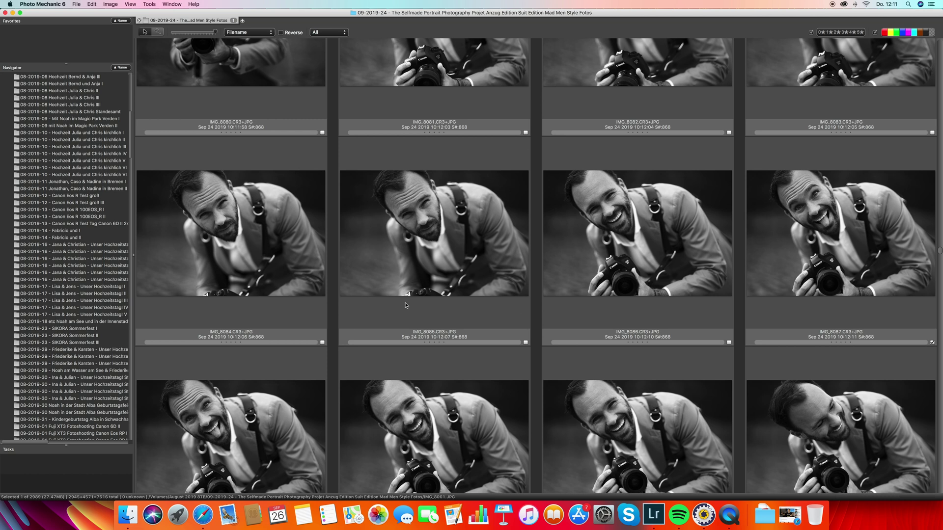
scroll(548, 322, "down", 3)
scroll(549, 321, "down", 6)
scroll(548, 322, "down", 15)
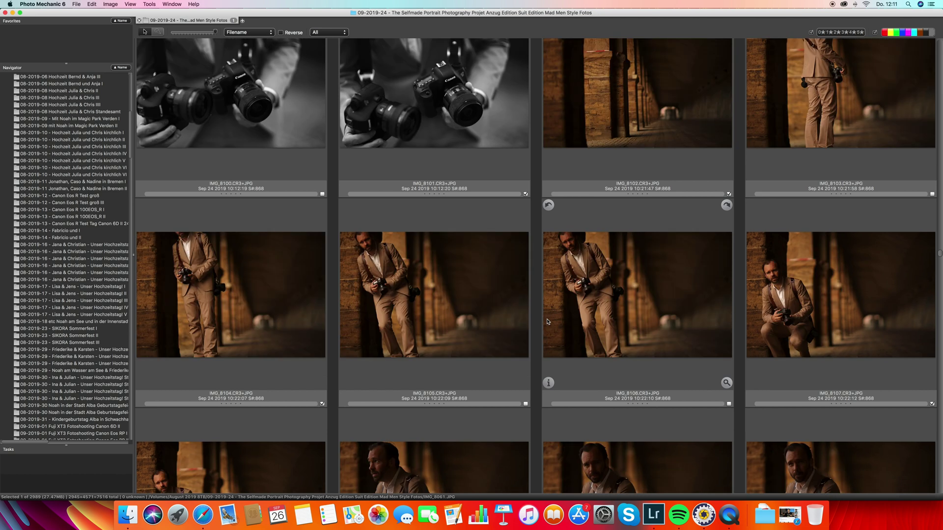
scroll(548, 321, "down", 15)
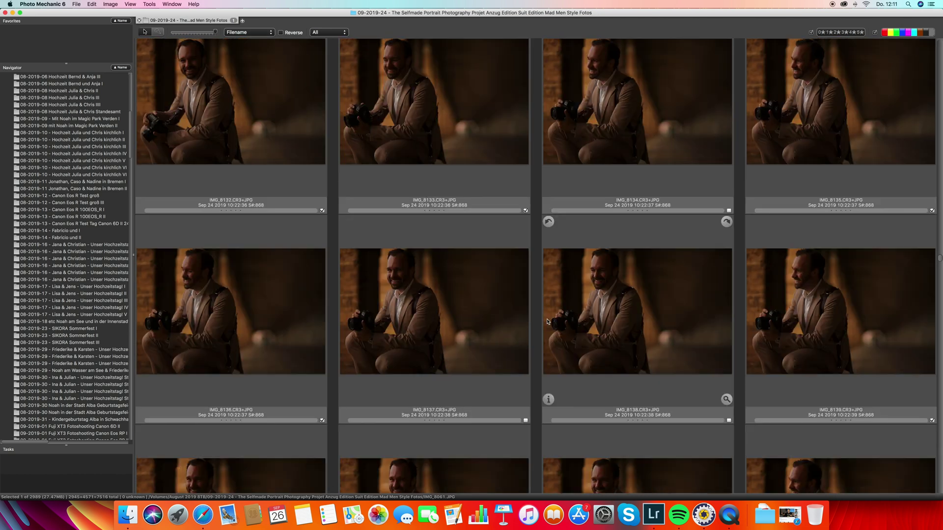
scroll(548, 322, "down", 15)
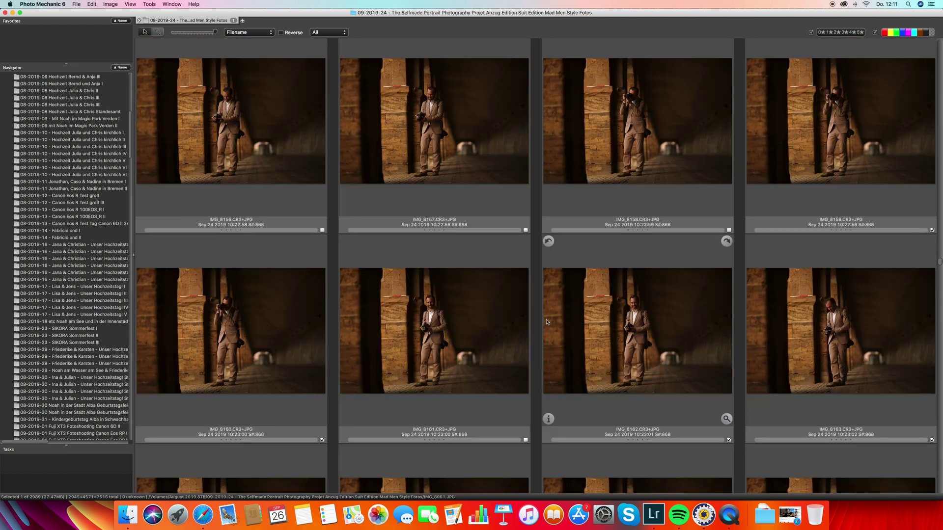
scroll(546, 323, "down", 10)
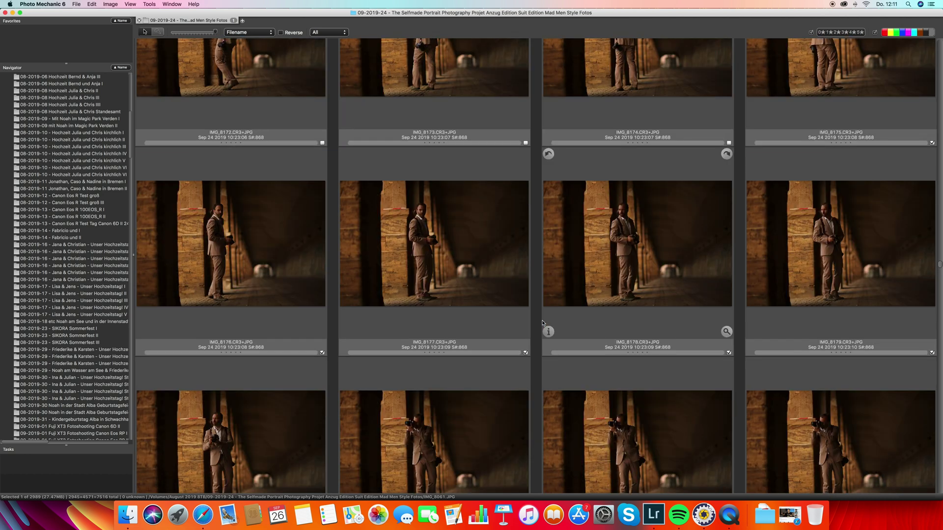
scroll(543, 322, "down", 3)
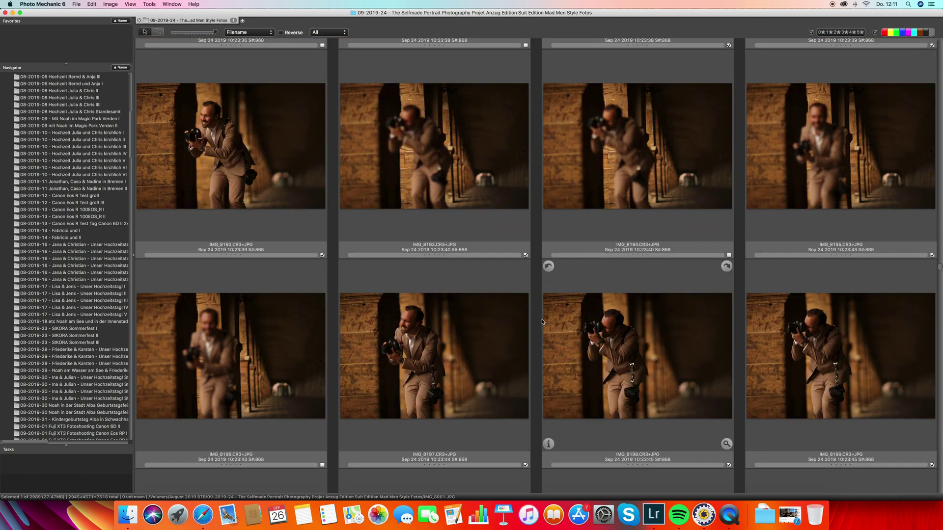
scroll(542, 322, "down", 1)
scroll(541, 323, "down", 8)
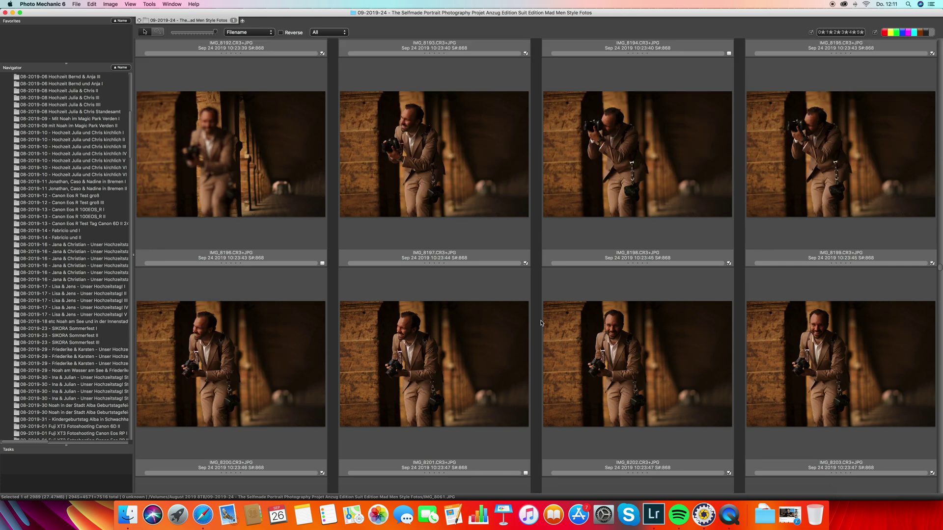
scroll(540, 323, "down", 20)
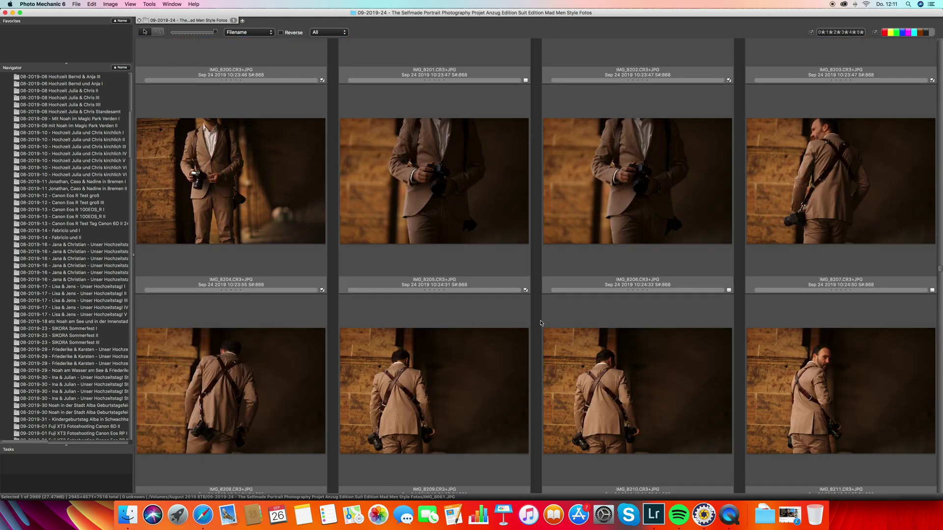
scroll(540, 322, "down", 10)
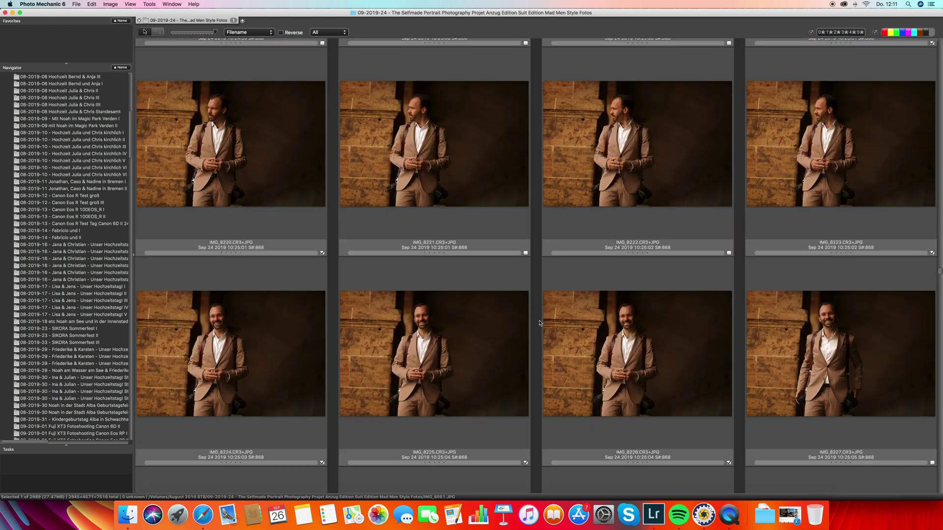
scroll(539, 323, "down", 10)
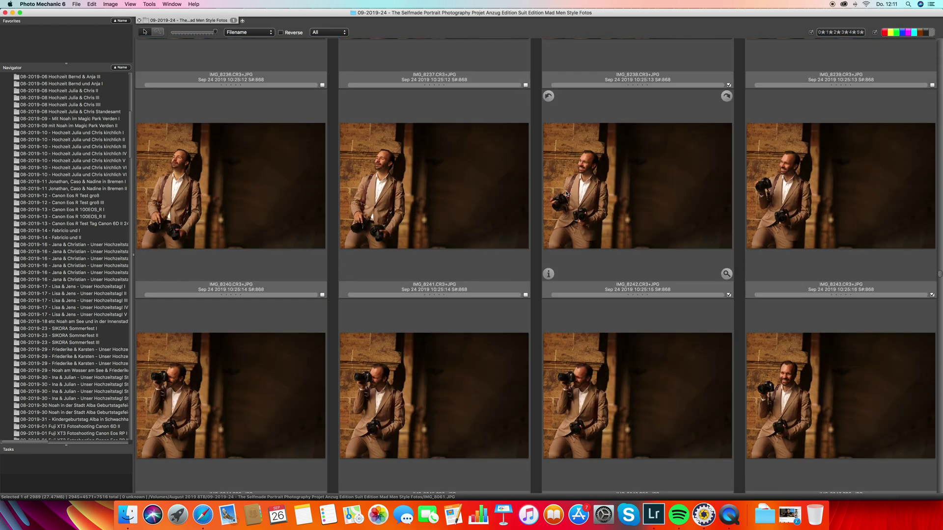
left_click(566, 194)
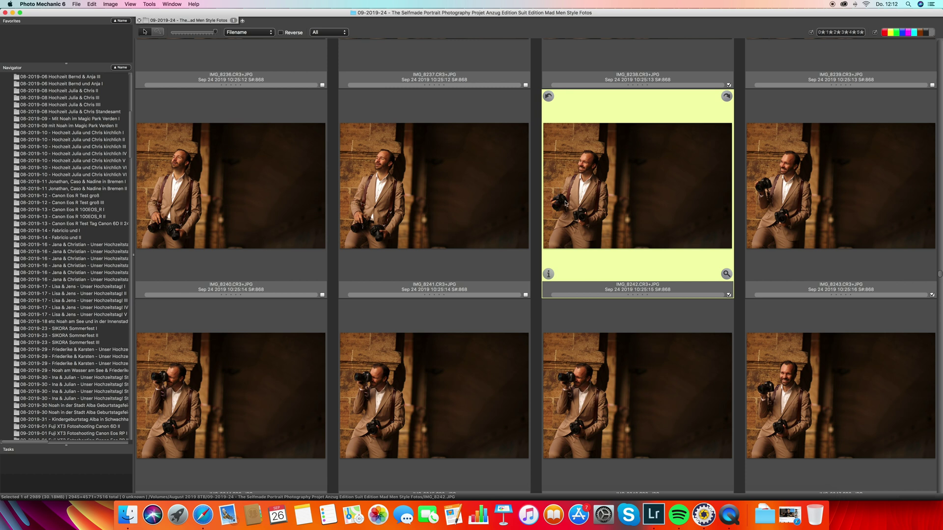
left_click(772, 196)
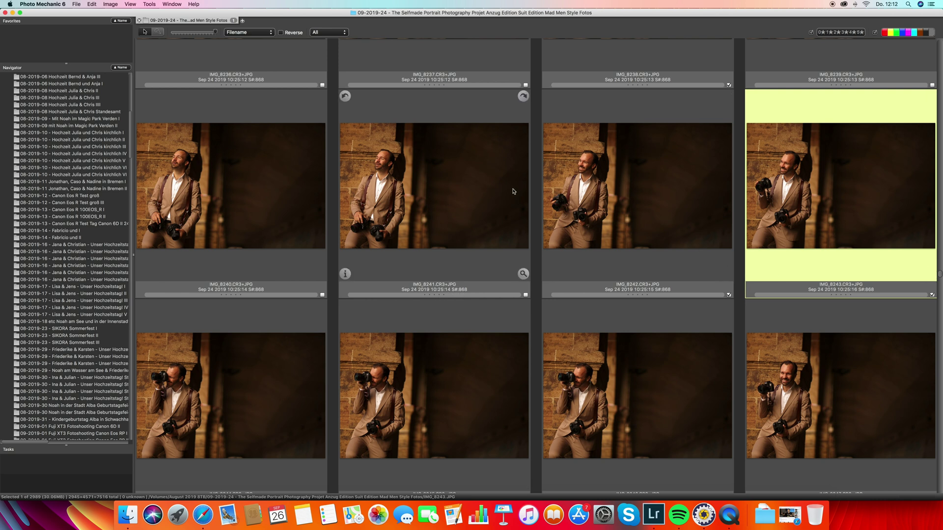
Select IMG_8245 and clear its tag checkbox.
scroll(557, 265, "down", 4)
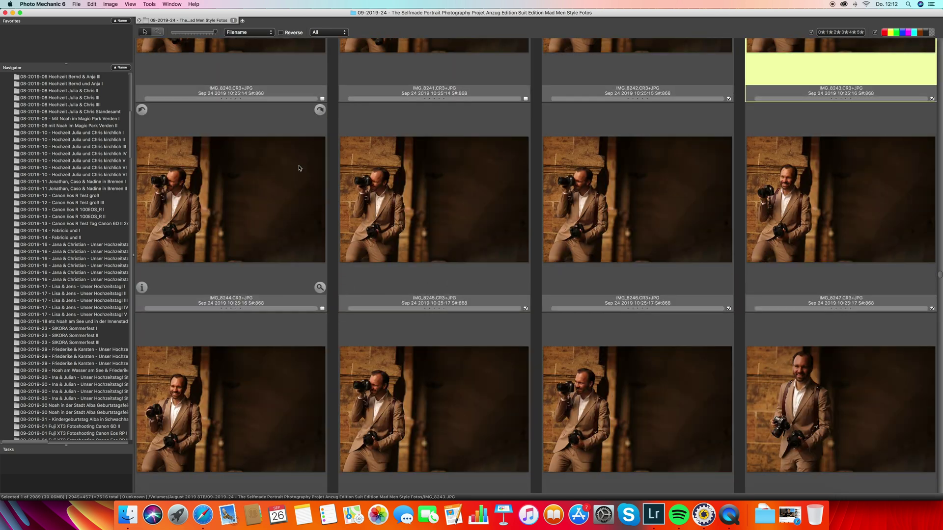
left_click(488, 225)
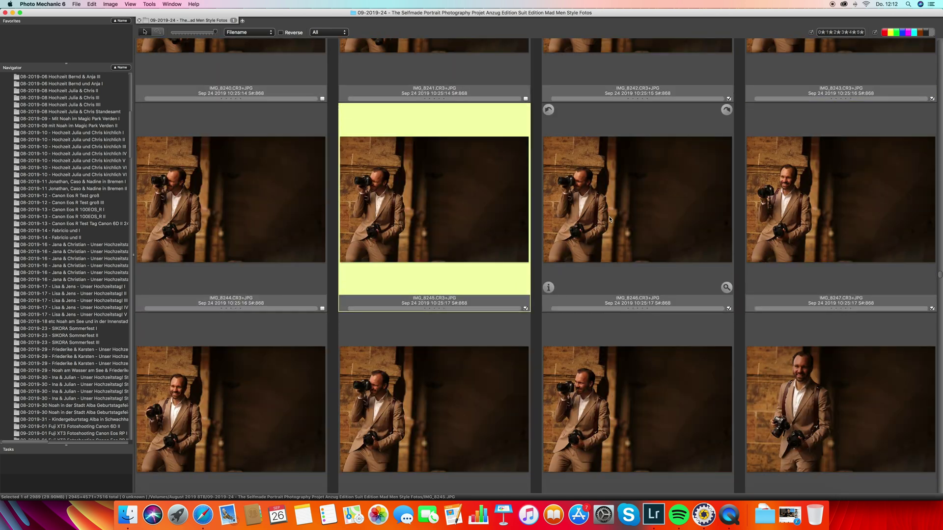
scroll(417, 184, "down", 1)
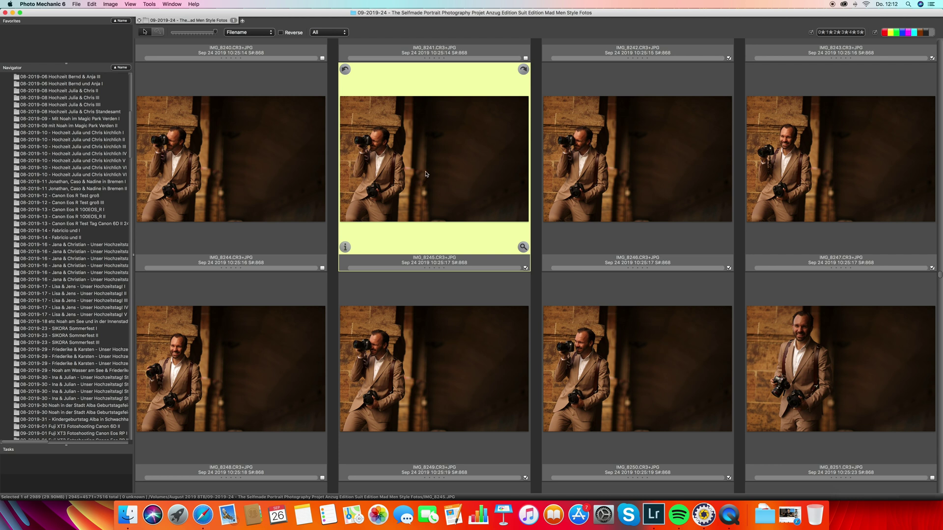
left_click(526, 269)
Scroll on through the folder to the black-and-white close-ups around IMG_8320–IMG_8323.
scroll(448, 216, "down", 8)
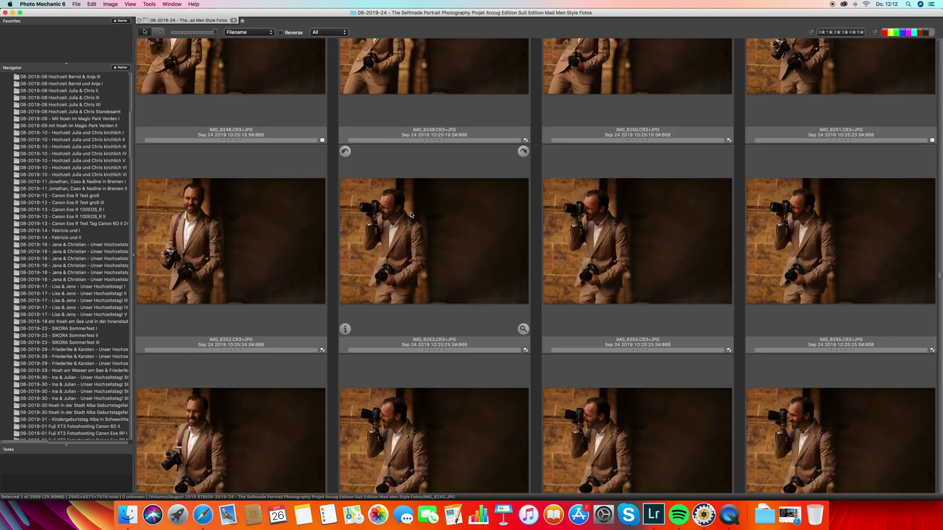
scroll(430, 198, "down", 5)
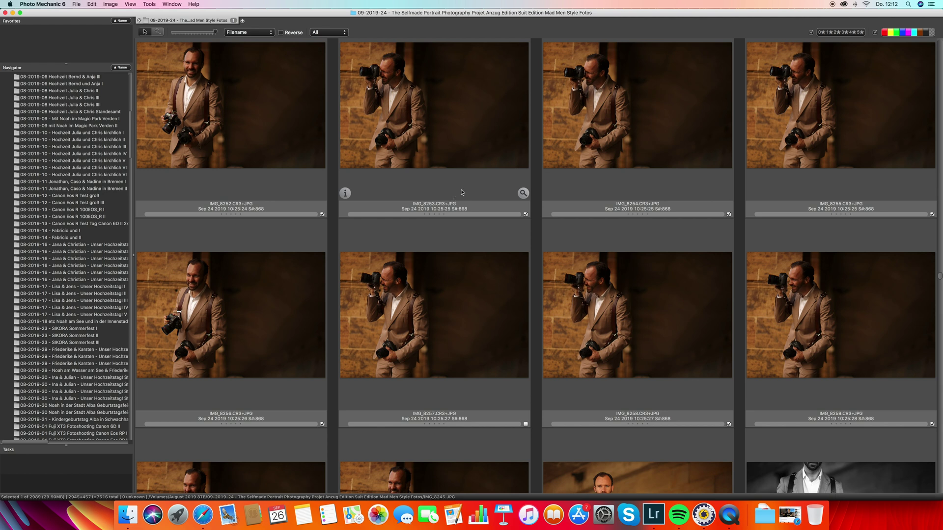
scroll(647, 150, "down", 20)
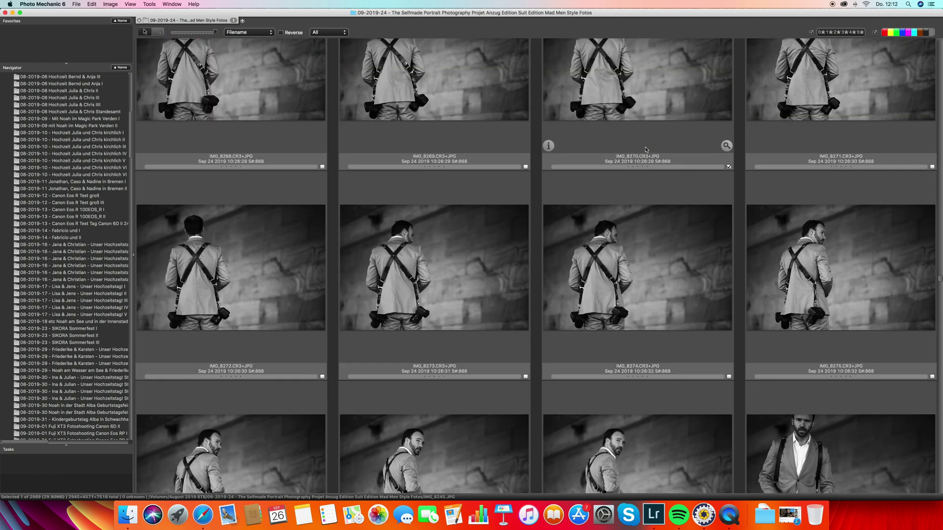
scroll(646, 150, "down", 20)
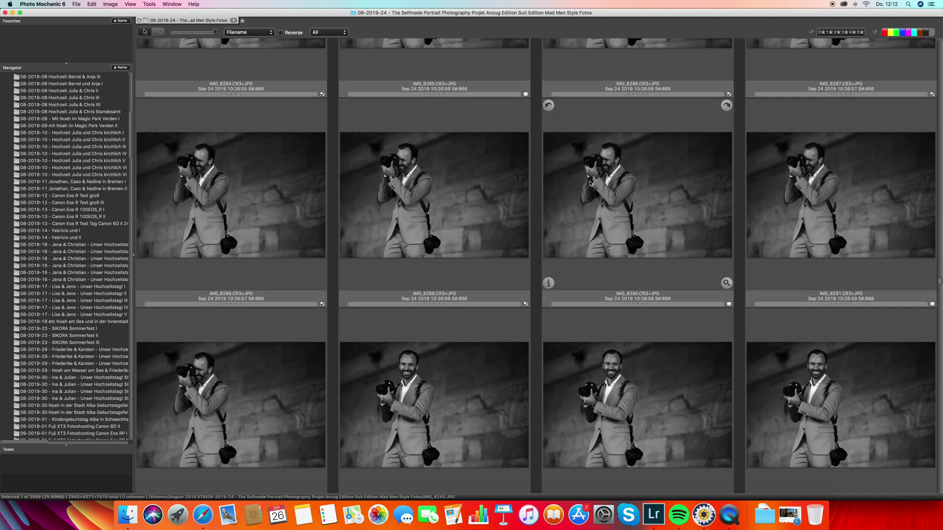
scroll(591, 184, "down", 15)
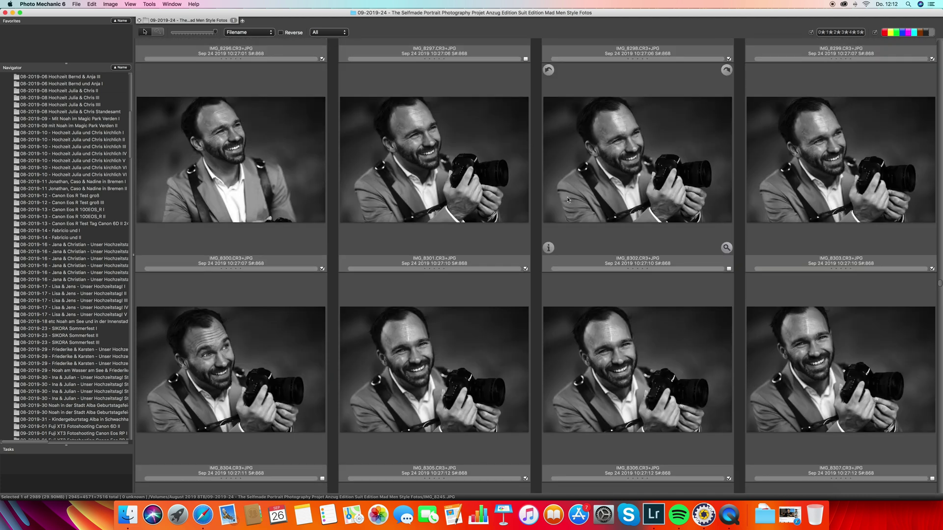
scroll(568, 199, "down", 16)
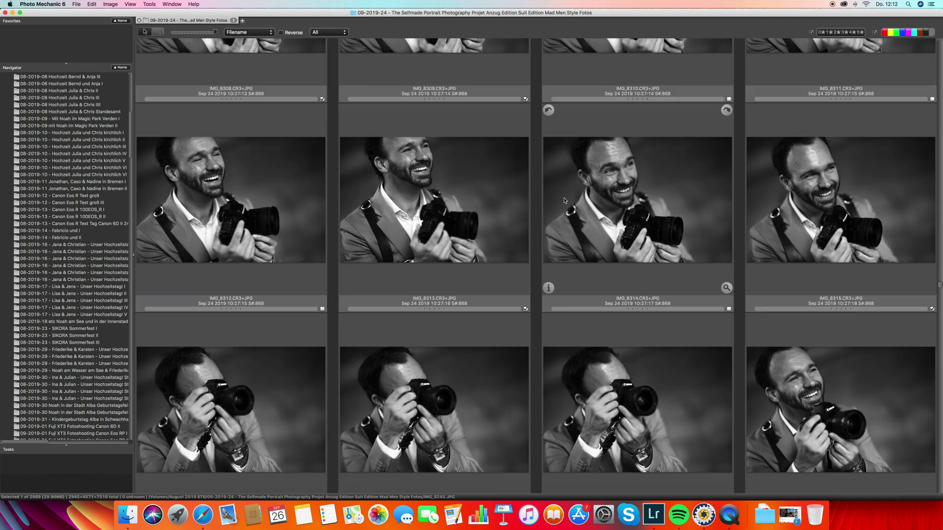
scroll(562, 199, "down", 7)
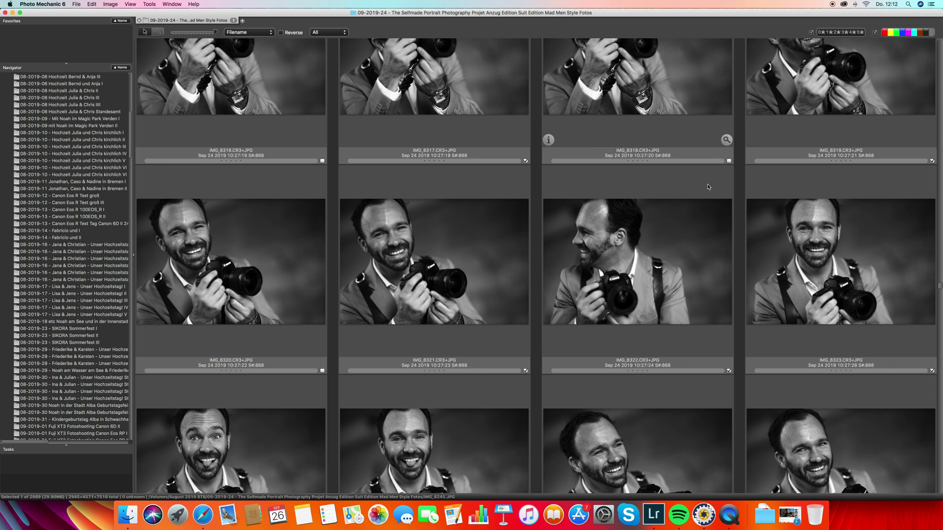
Filter the contact sheet from All to Tagged images only.
left_click(329, 32)
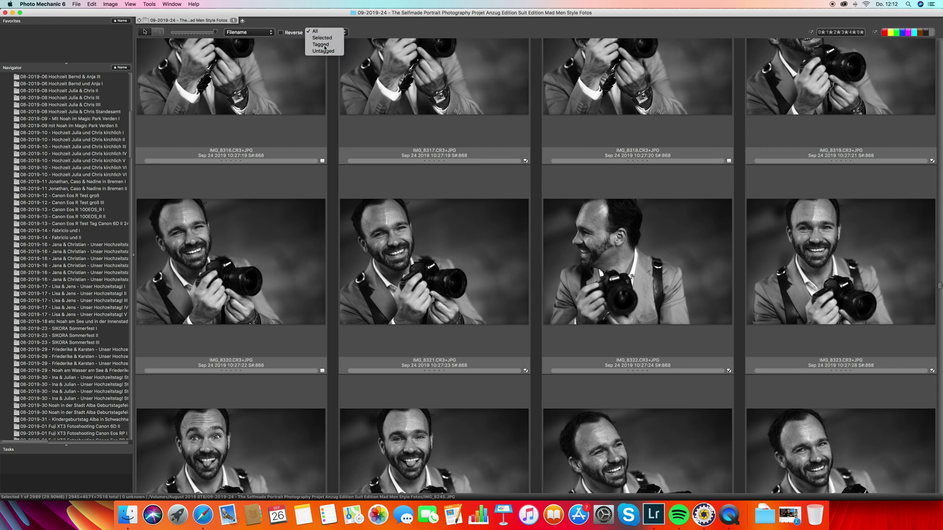
left_click(322, 39)
scroll(454, 229, "up", 5)
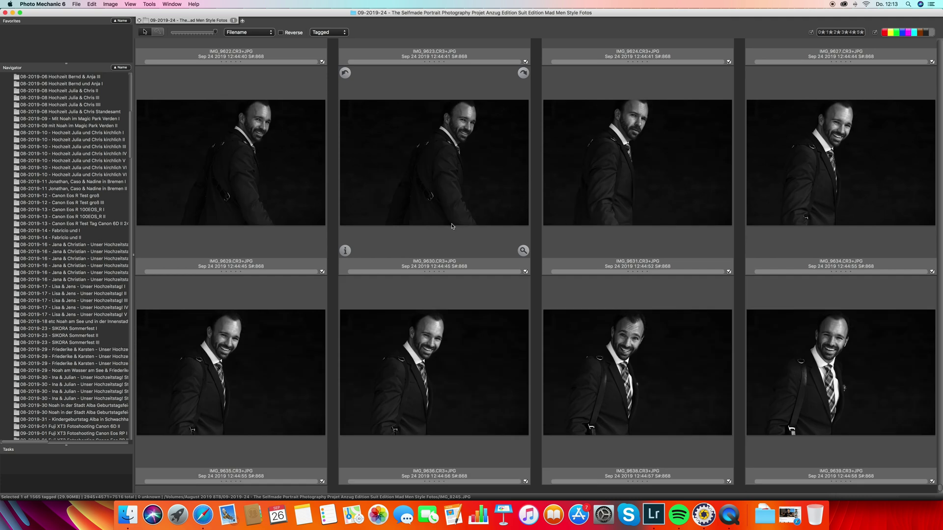
left_click(452, 226)
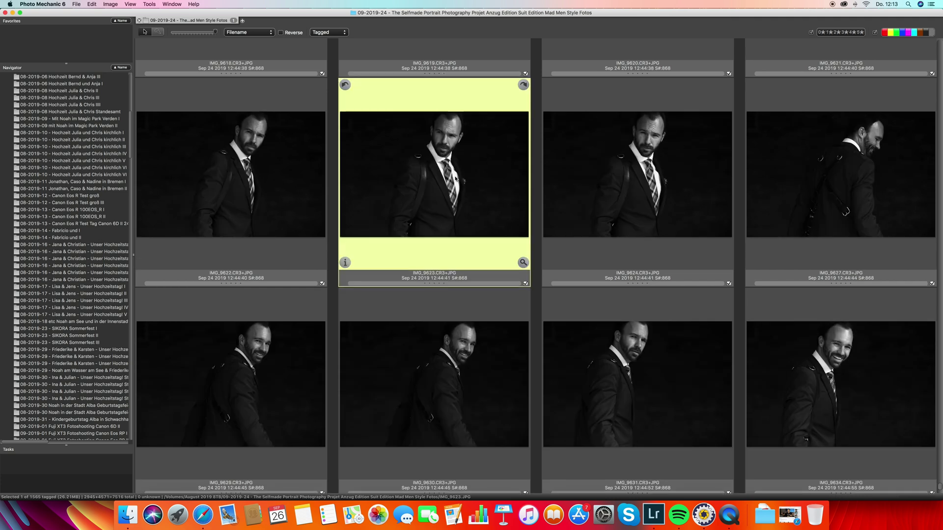
Select all 1565 tagged images with Cmd+A and switch to Lightroom Classic.
scroll(454, 196, "up", 5)
scroll(455, 181, "up", 3)
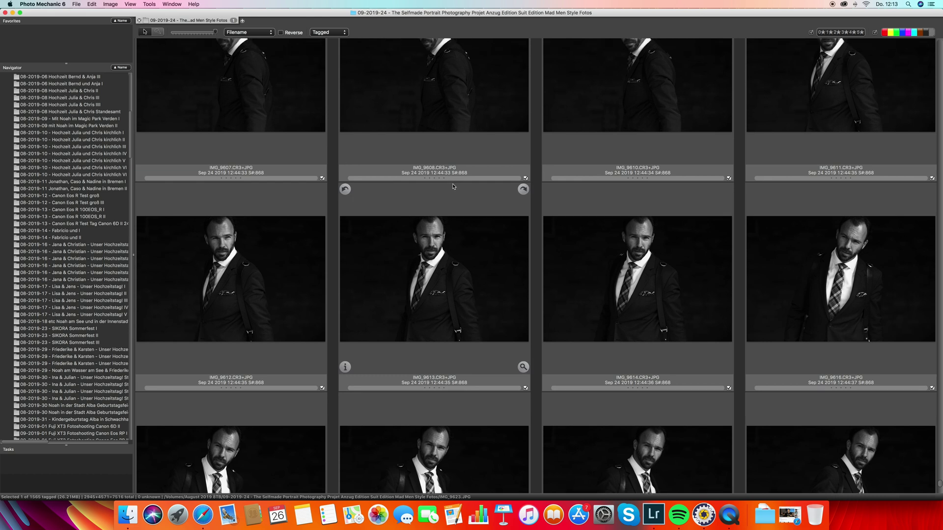
scroll(453, 186, "up", 4)
scroll(452, 186, "down", 5)
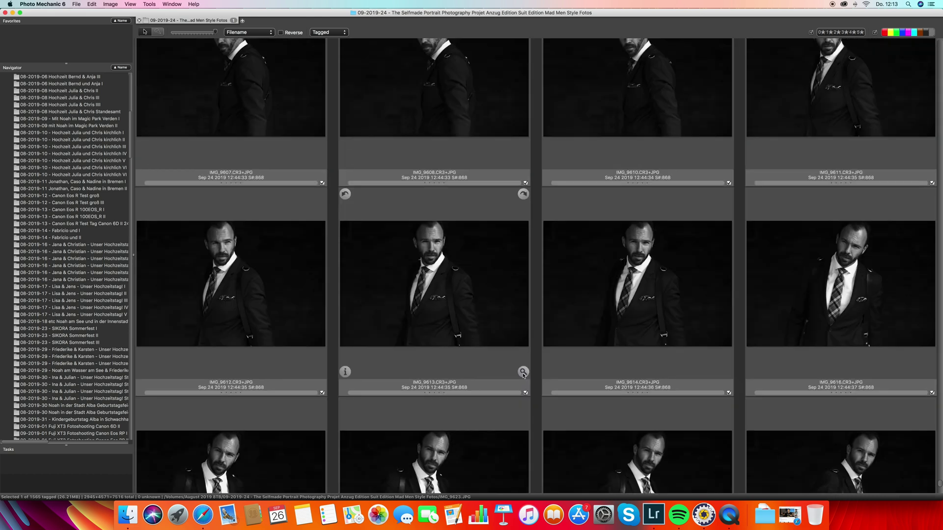
left_click(470, 275)
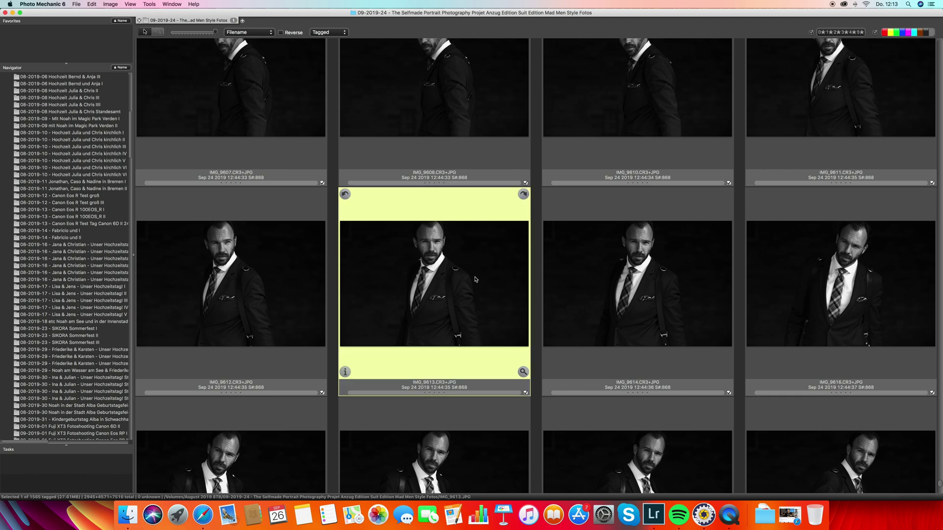
key("super+a")
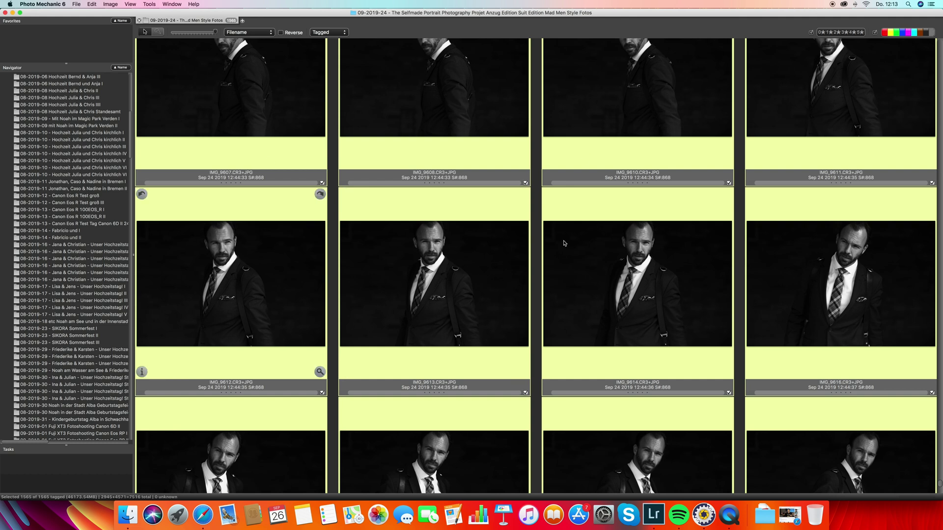
key("super+Tab")
key("super+Tab")
key("super+Tab")
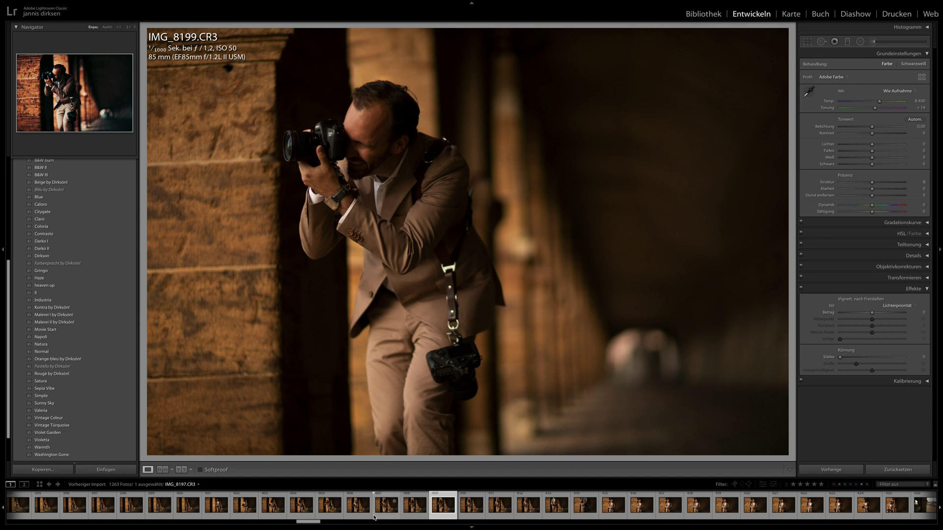
Preview suit shots in the filmstrip from IMG_8220 through IMG_8408.
scroll(376, 515, "down", 3)
left_click(523, 505)
scroll(524, 504, "down", 8)
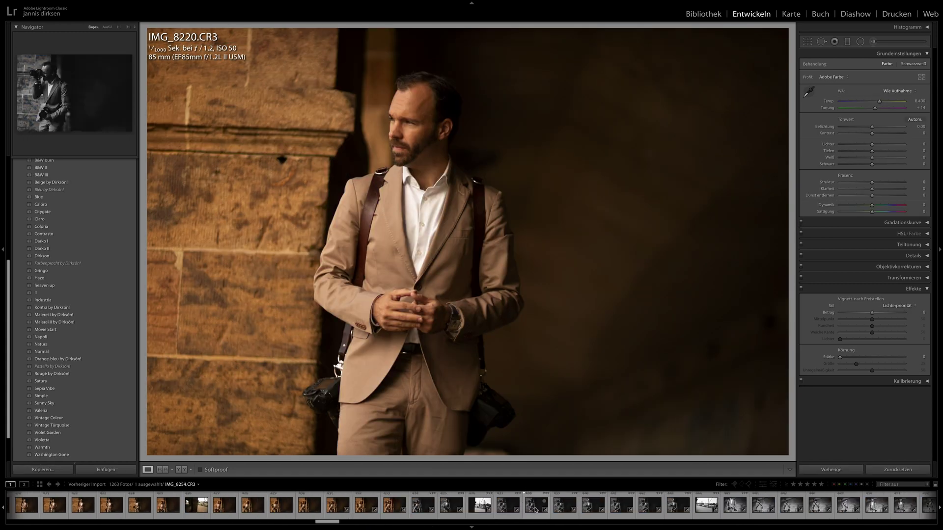
left_click(561, 510)
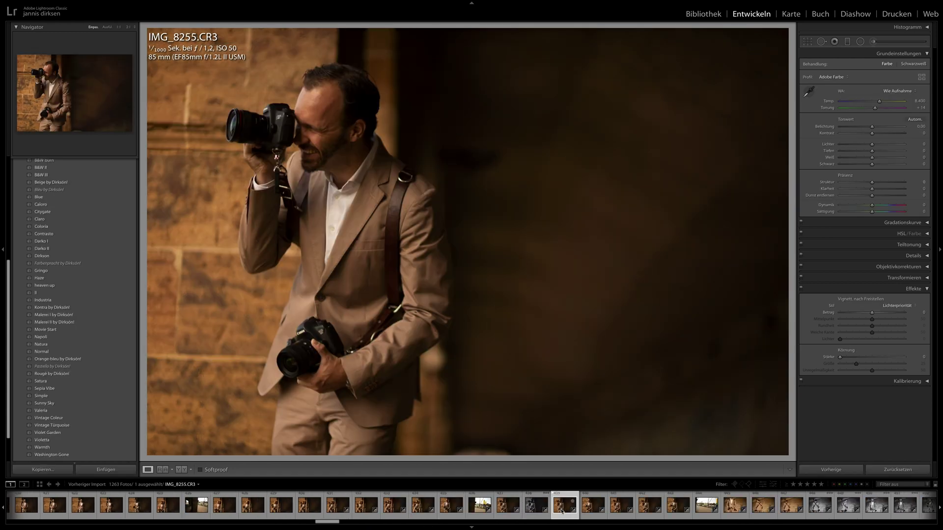
scroll(589, 510, "down", 3)
left_click(613, 510)
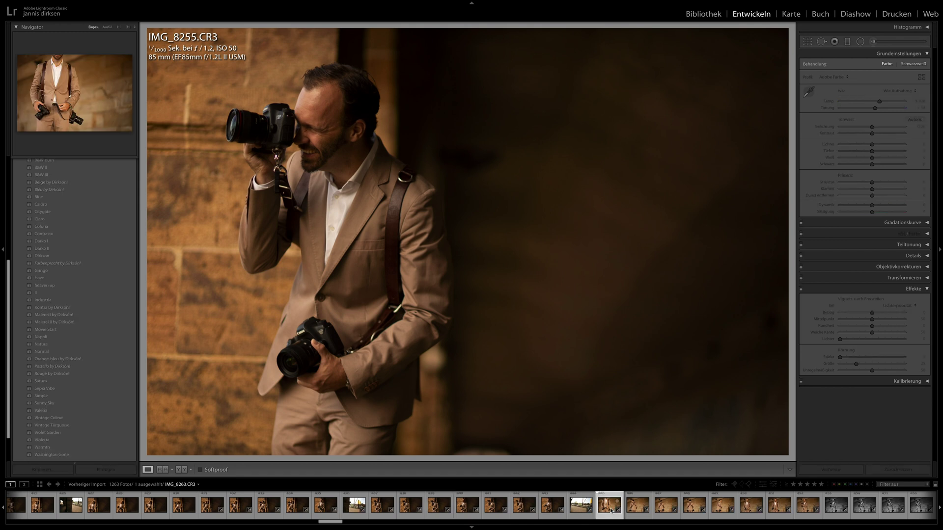
scroll(616, 510, "down", 12)
left_click(623, 510)
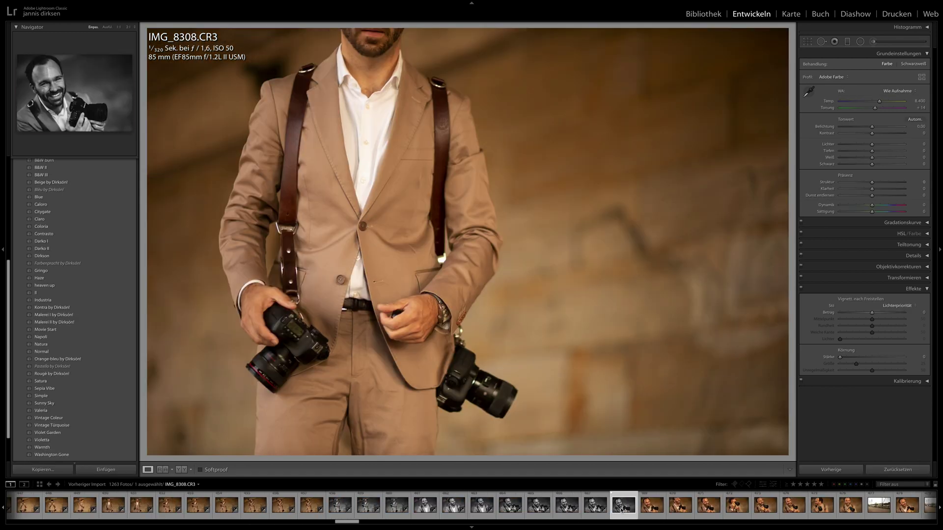
scroll(621, 510, "down", 10)
left_click(620, 510)
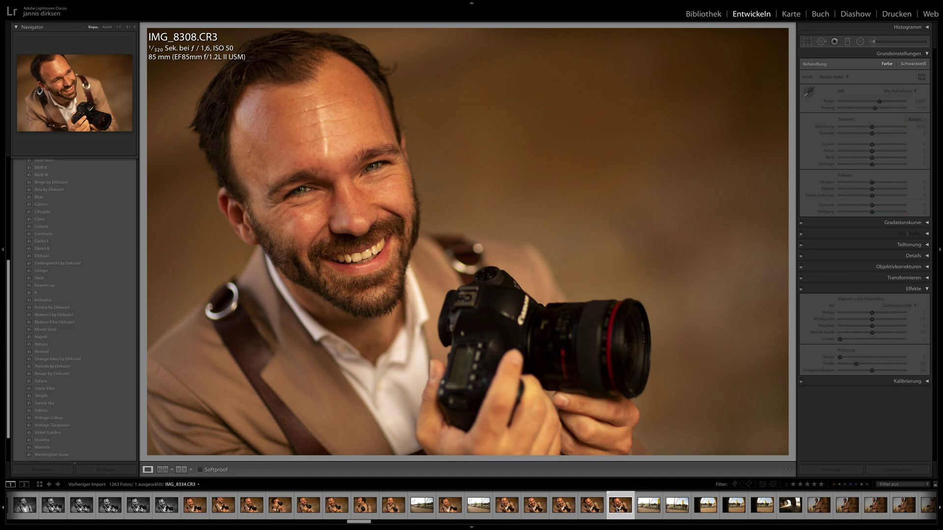
scroll(620, 510, "down", 10)
left_click(621, 509)
scroll(624, 508, "down", 10)
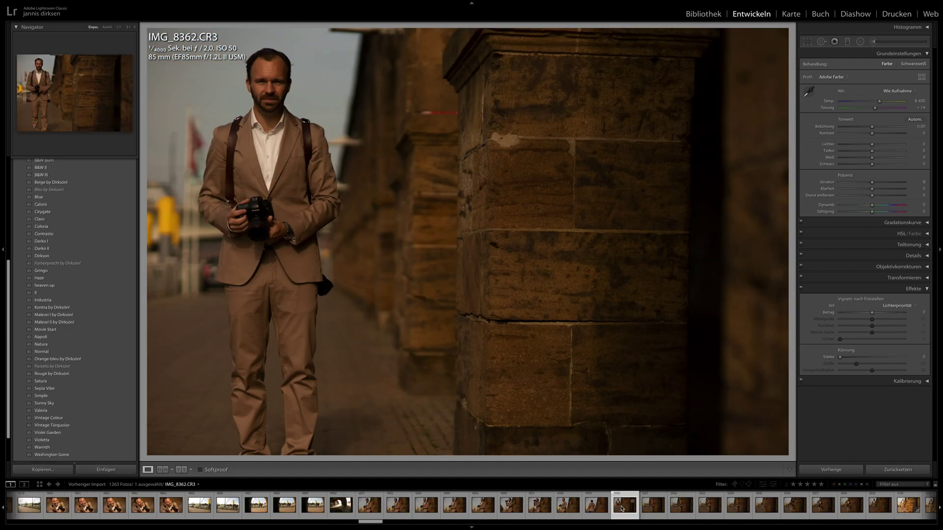
left_click(630, 506)
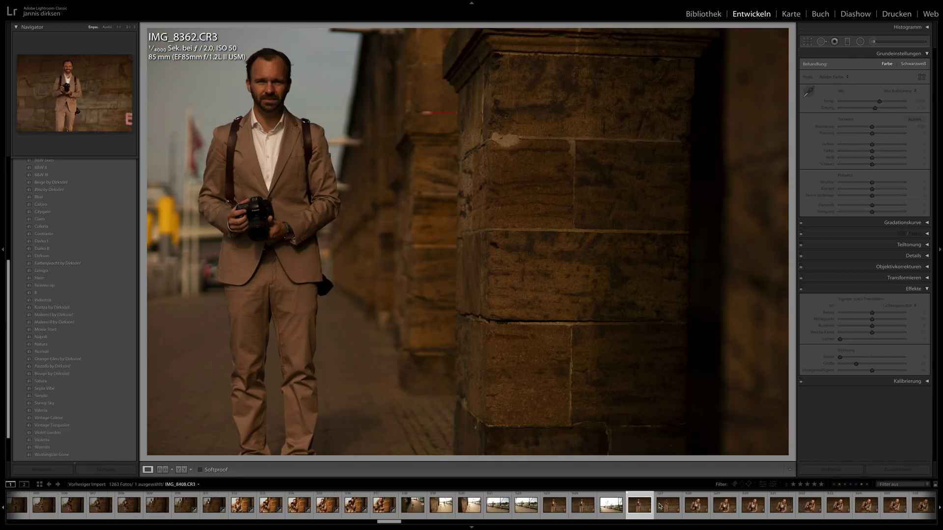
Pick IMG_8419, compare it against IMG_8425 and IMG_8428, then return to IMG_8419.
left_click(755, 510)
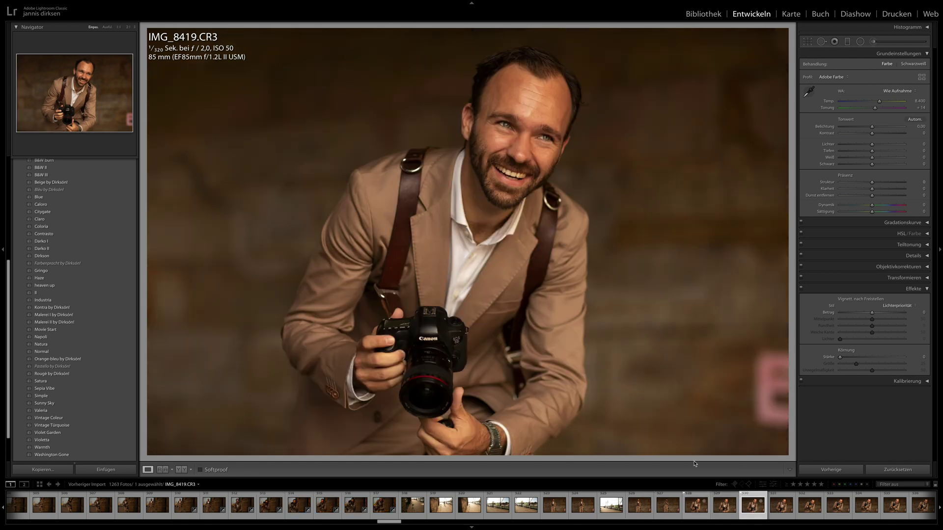
scroll(670, 505, "down", 3)
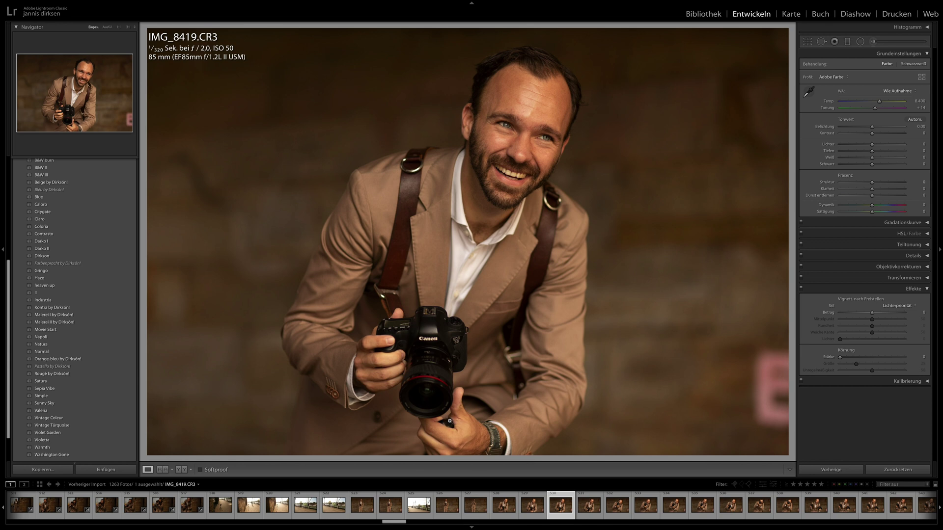
left_click(673, 510)
left_click(731, 506)
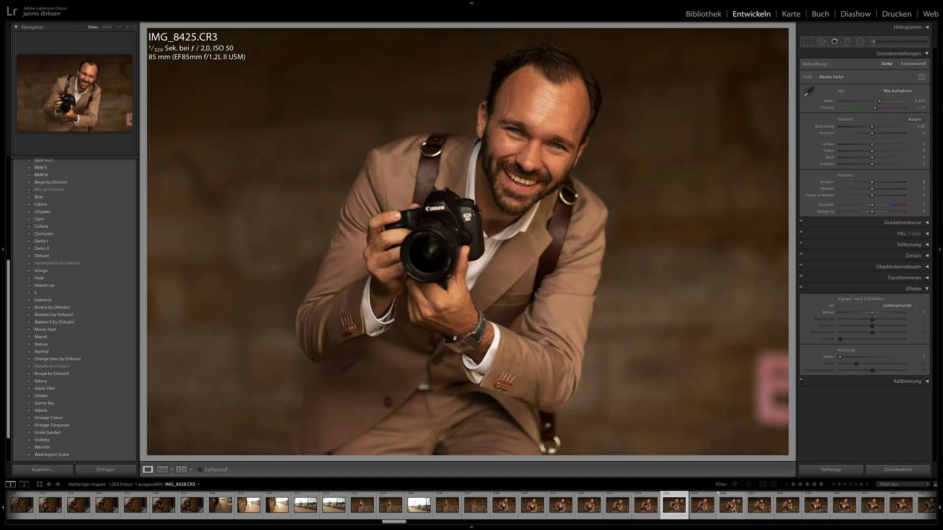
left_click(562, 506)
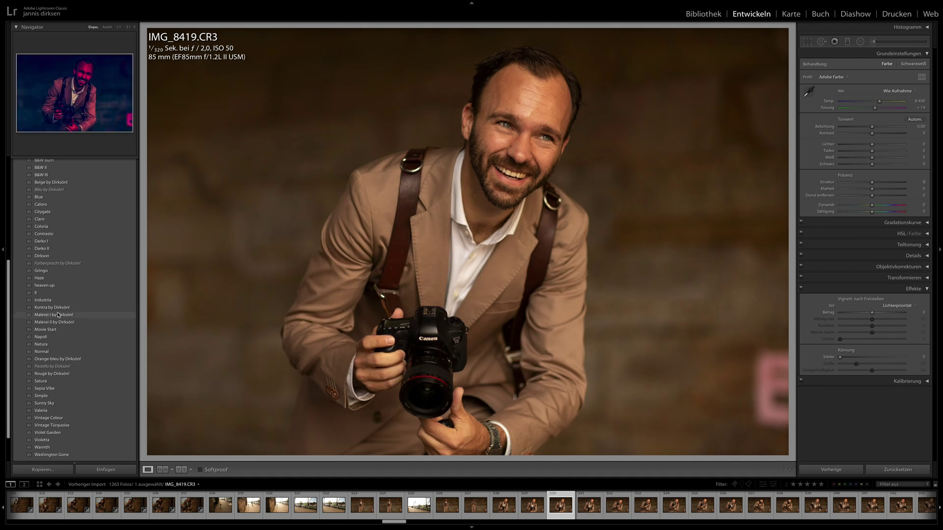
Apply the Blue preset to IMG_8419, sync it to all 23 series photos, and check IMG_8421.
scroll(57, 304, "up", 1)
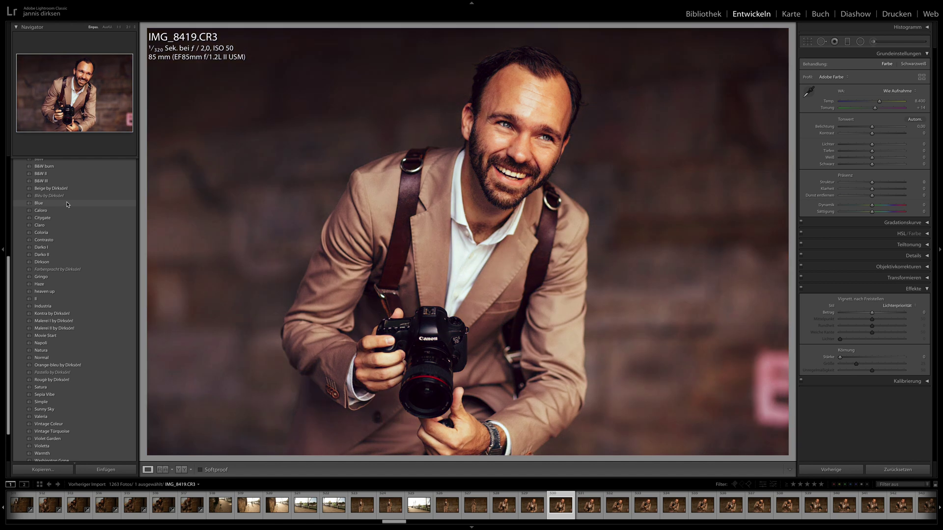
left_click(55, 204)
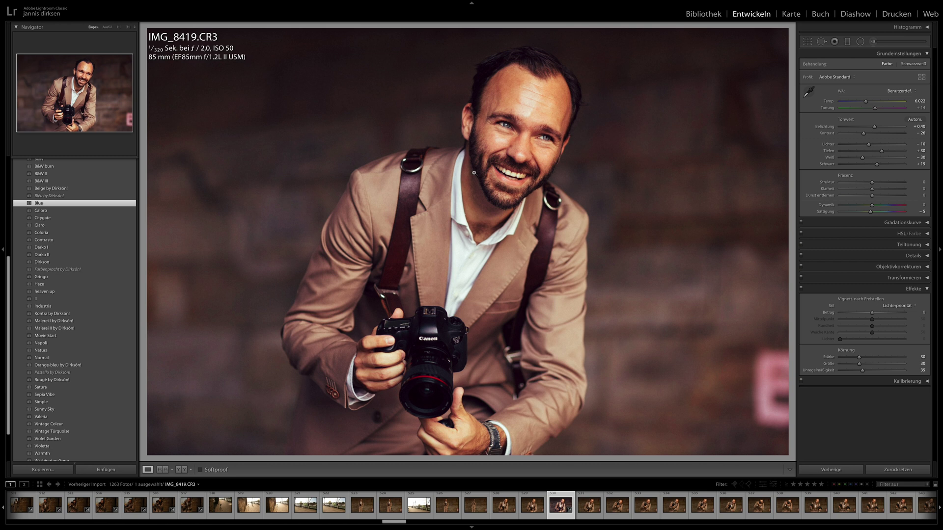
scroll(540, 506, "down", 5)
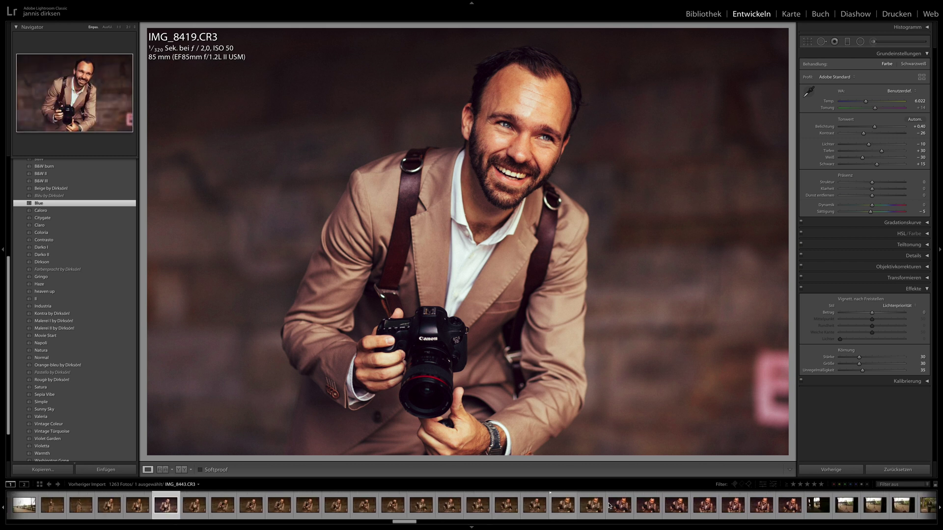
left_click(790, 505, "shift")
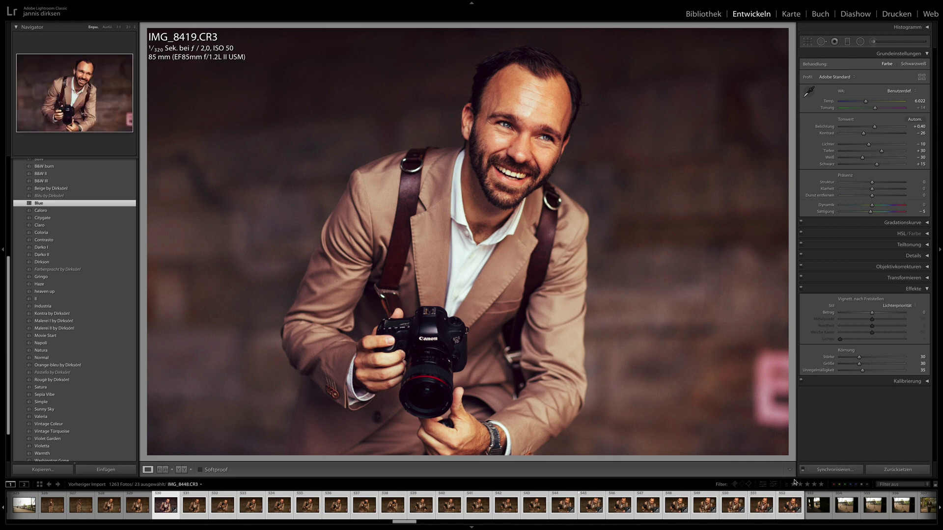
left_click(835, 470)
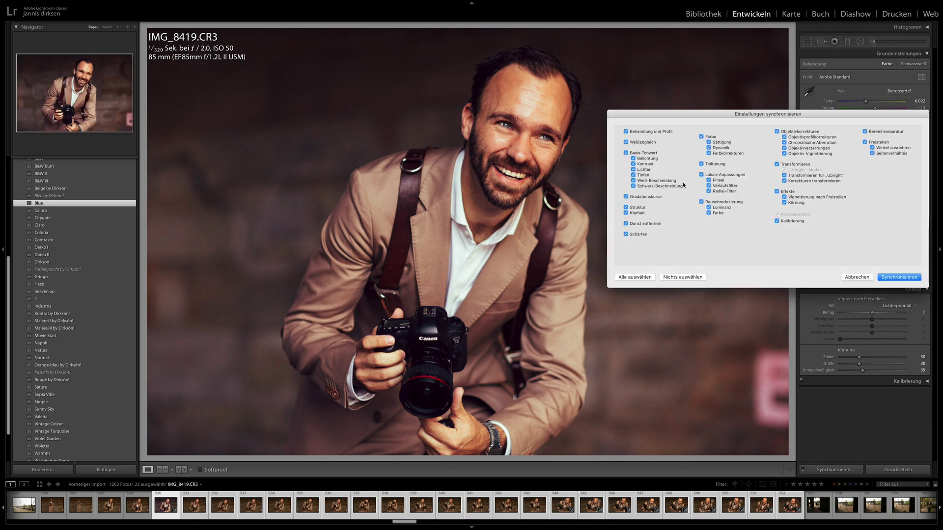
key("Return")
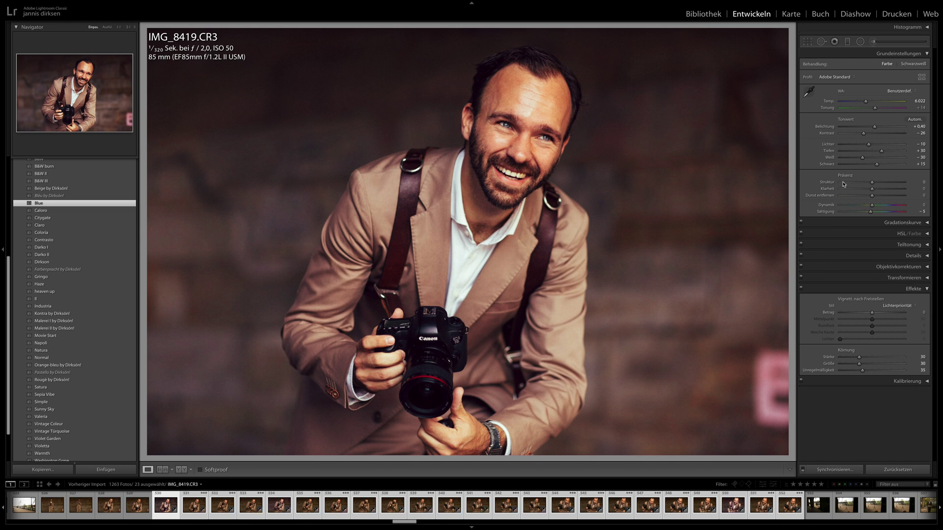
left_click(195, 512)
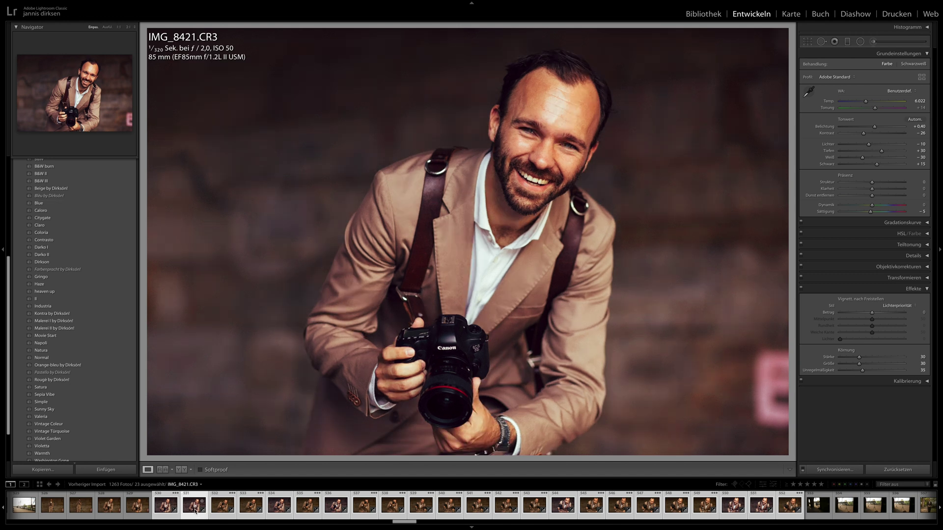
Step through the synced photos from IMG_8422 onward with the arrow keys, landing on IMG_8434.
key("Right")
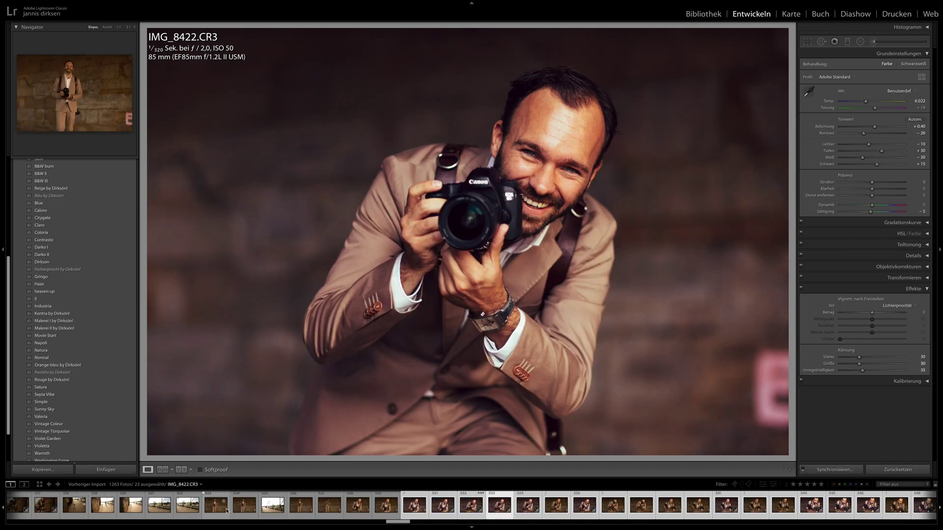
key("Right")
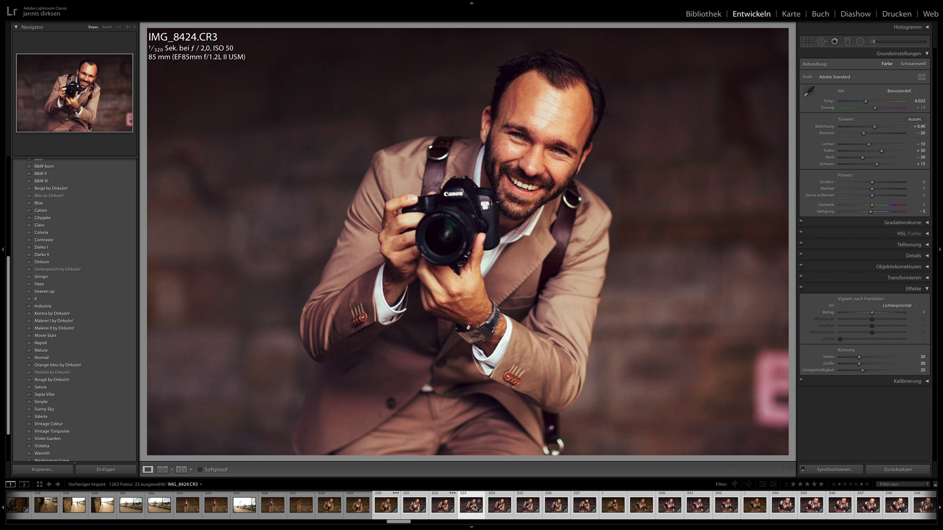
key("Right")
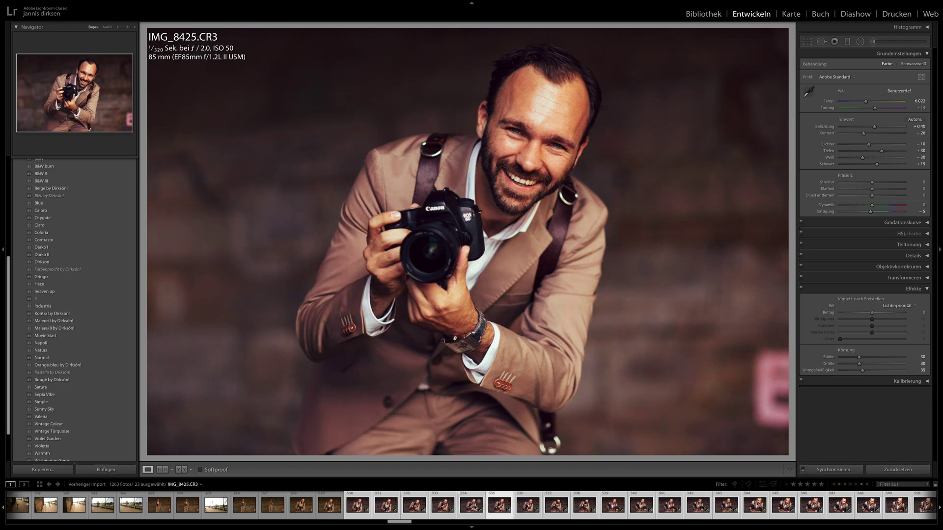
key("Right")
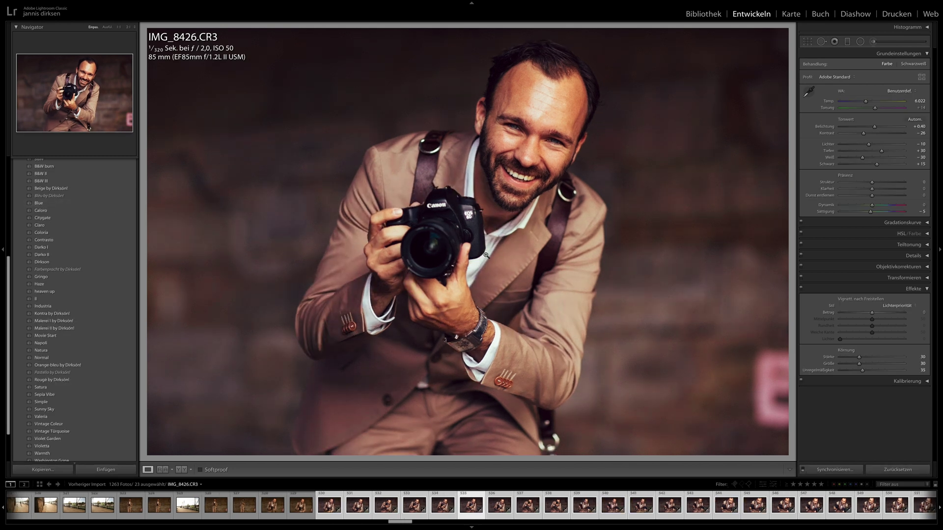
key("Right")
key("Right")
key("Right")
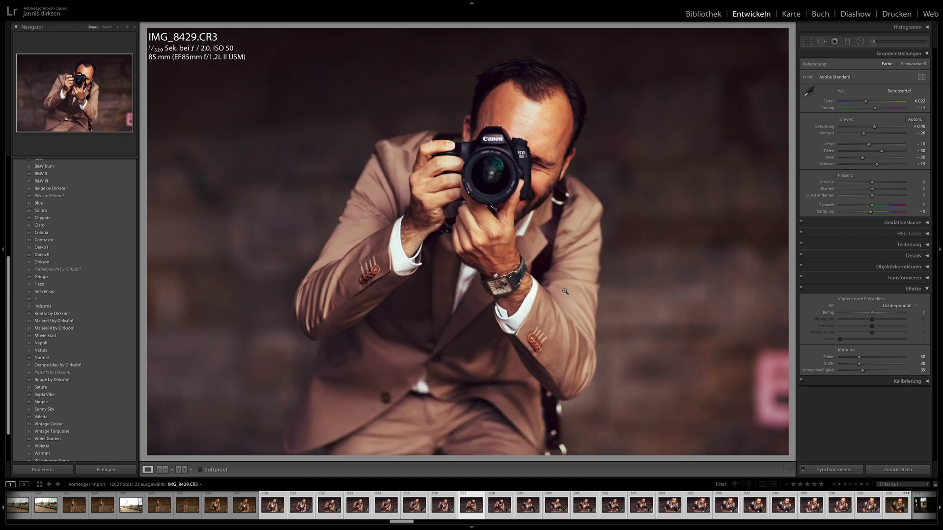
key("Right")
key("Right")
key("Right")
key("Right")
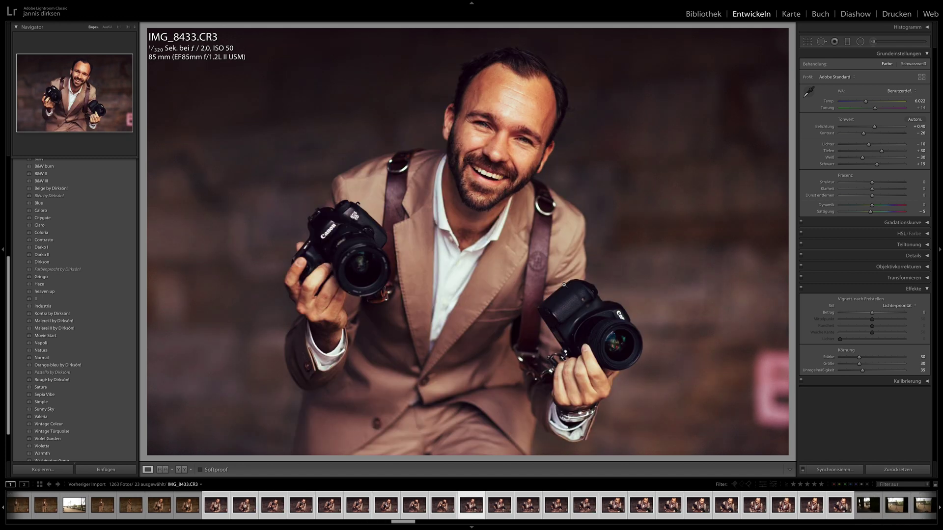
key("Right")
key("Right")
key("Left")
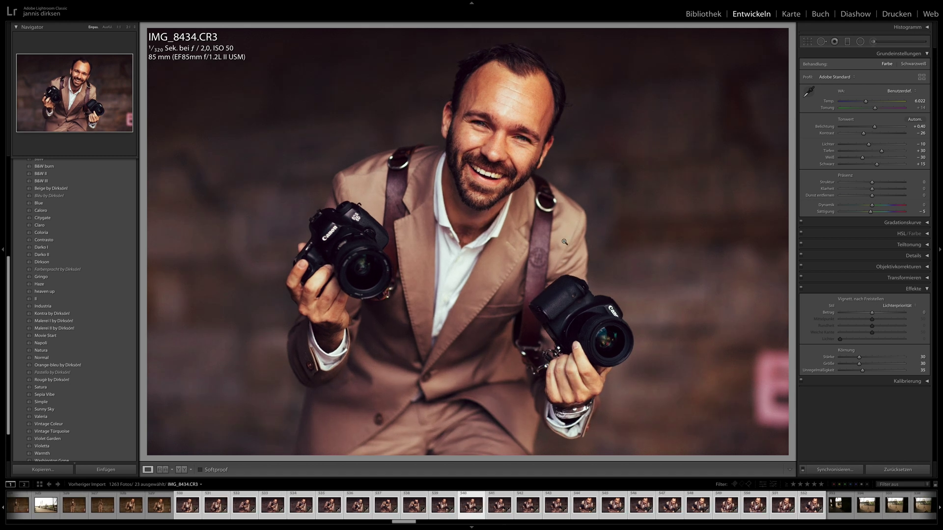
Switch IMG_8434 from Blue to the B&W III preset and sync that black-and-white look.
left_click(57, 206)
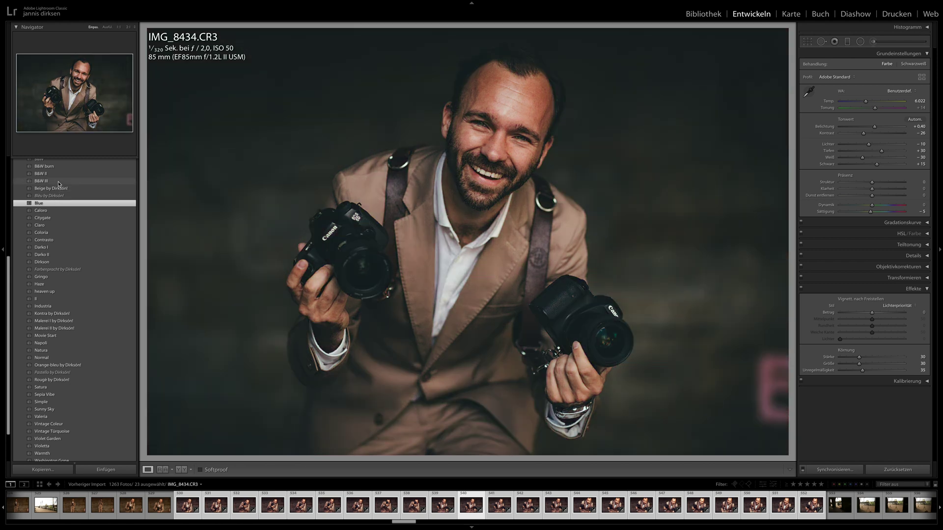
left_click(59, 183)
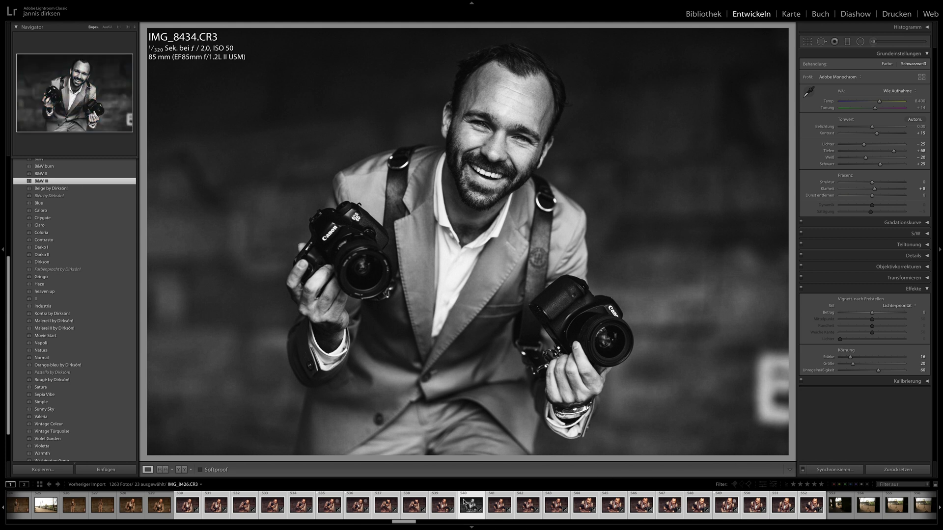
left_click(835, 470)
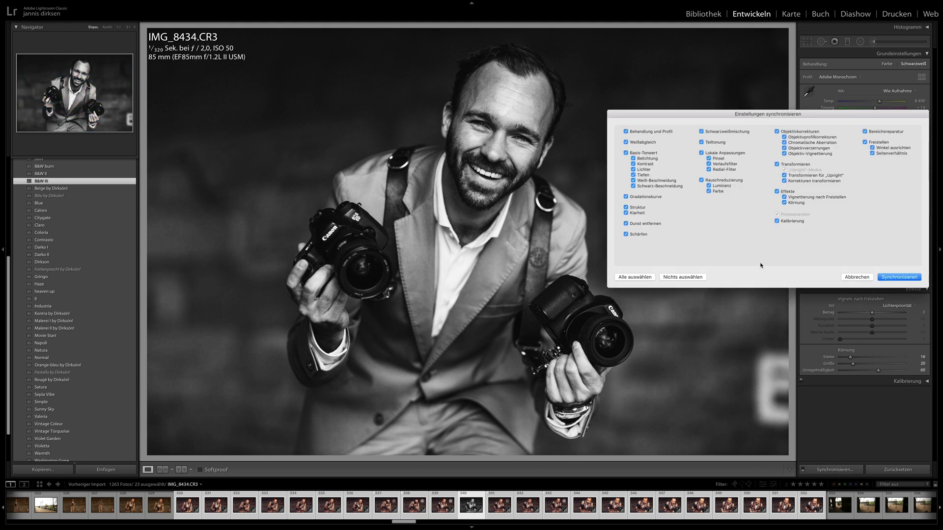
left_click(884, 277)
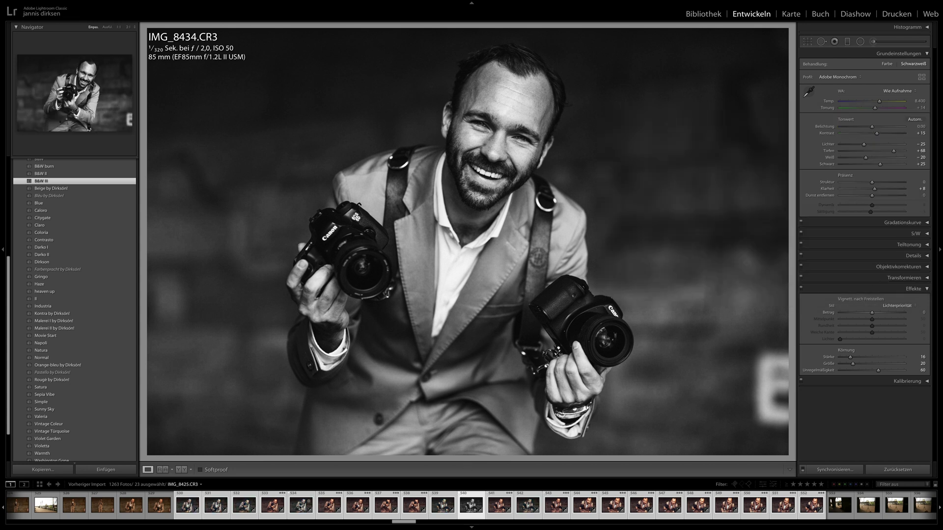
Check IMG_8425 and other series photos, then move from IMG_8450 to IMG_8452.
left_click(308, 509)
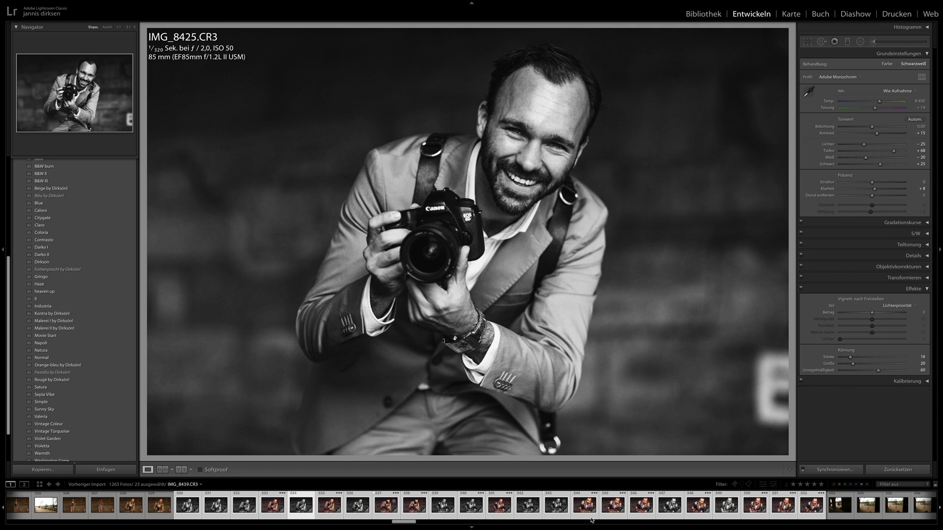
left_click(616, 512)
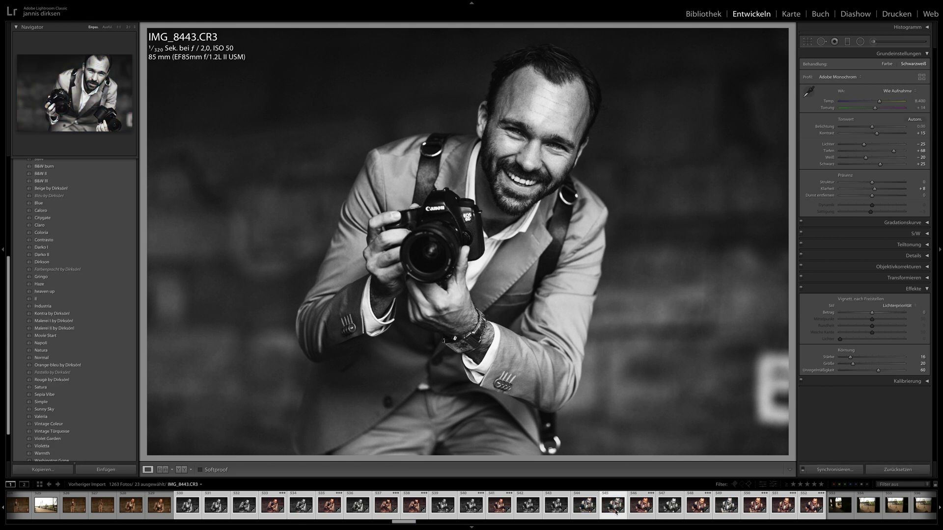
left_click(583, 512)
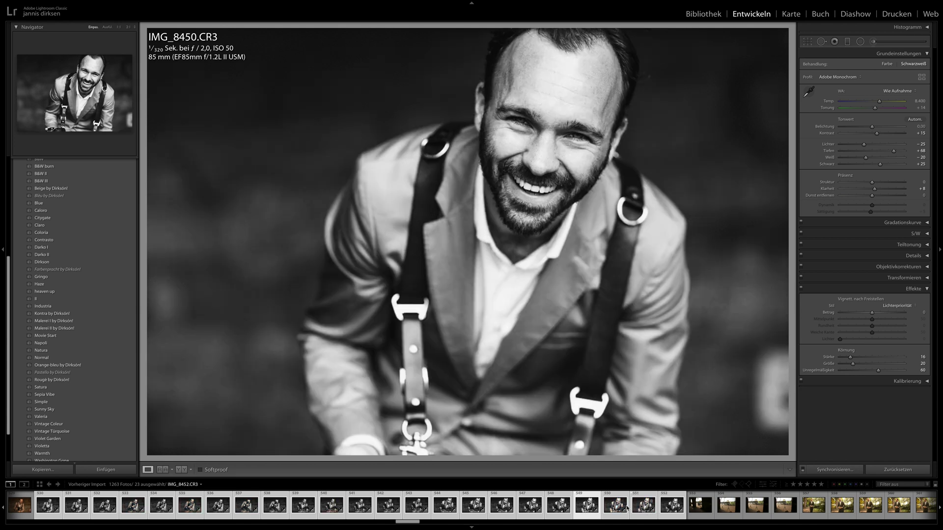
key("Right")
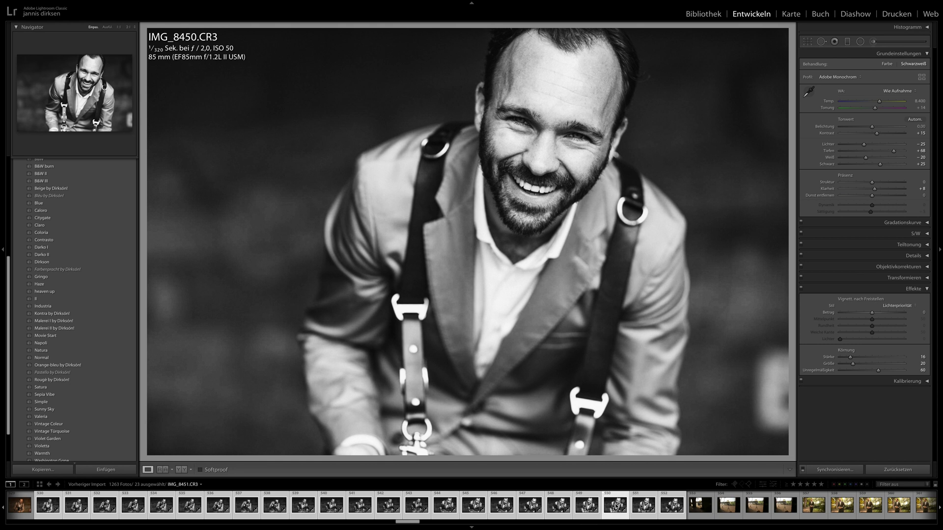
left_click(643, 510)
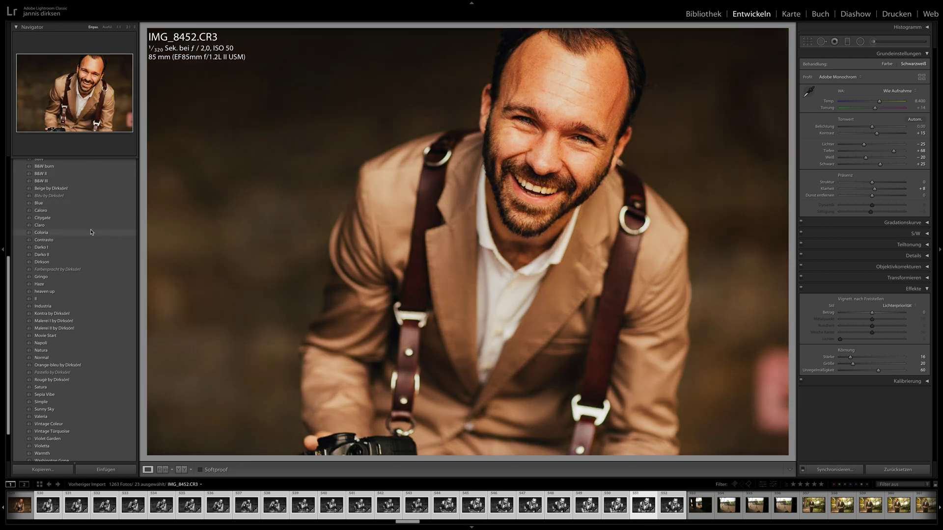
Apply Coloria to IMG_8452, sync it to the selection, and check IMG_8446 and IMG_8442.
left_click(91, 232)
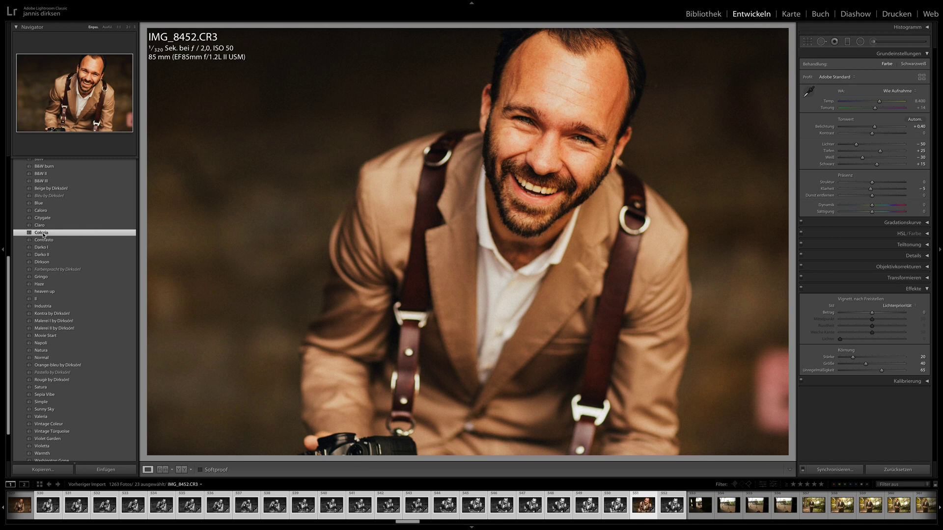
left_click(834, 469)
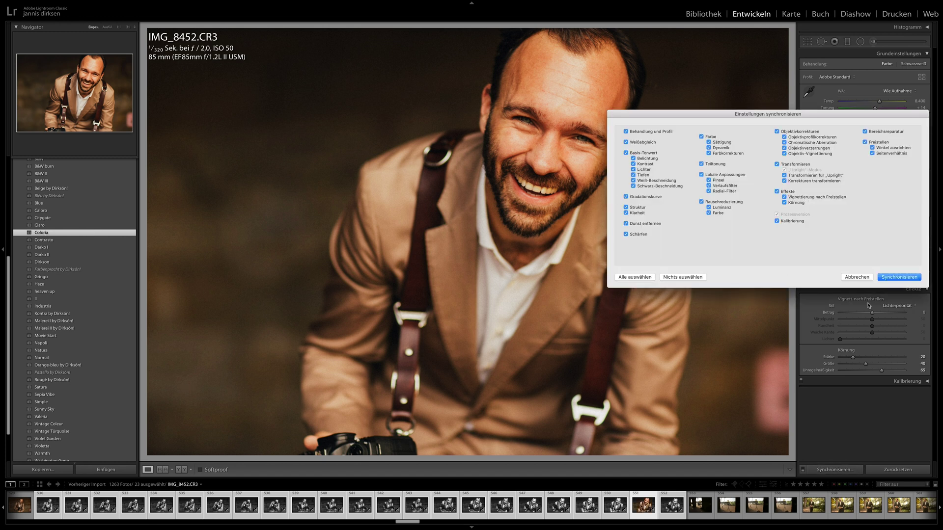
left_click(893, 278)
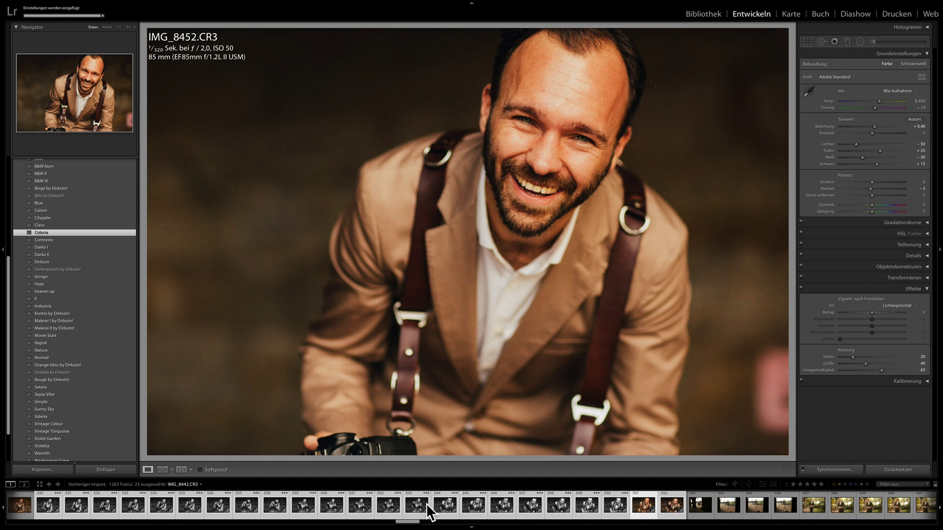
left_click(496, 508)
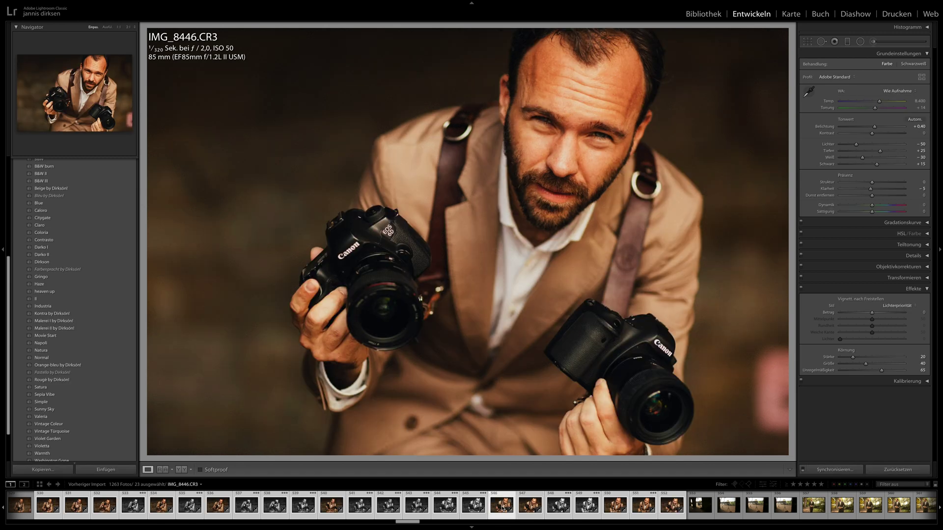
left_click(448, 506)
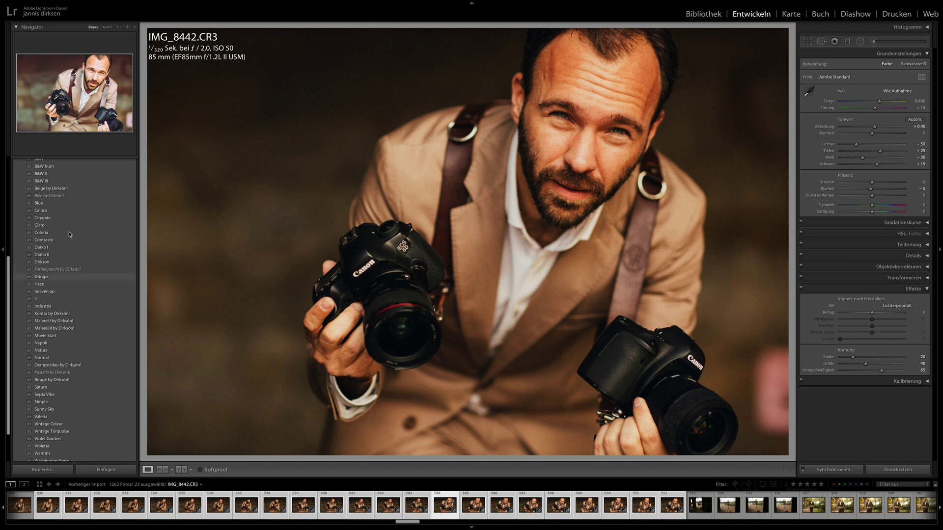
Try the Farbenpracht by Dirksön! and heaven up presets, undo heaven up, and open IMG_8437.
left_click(58, 270)
left_click(58, 292)
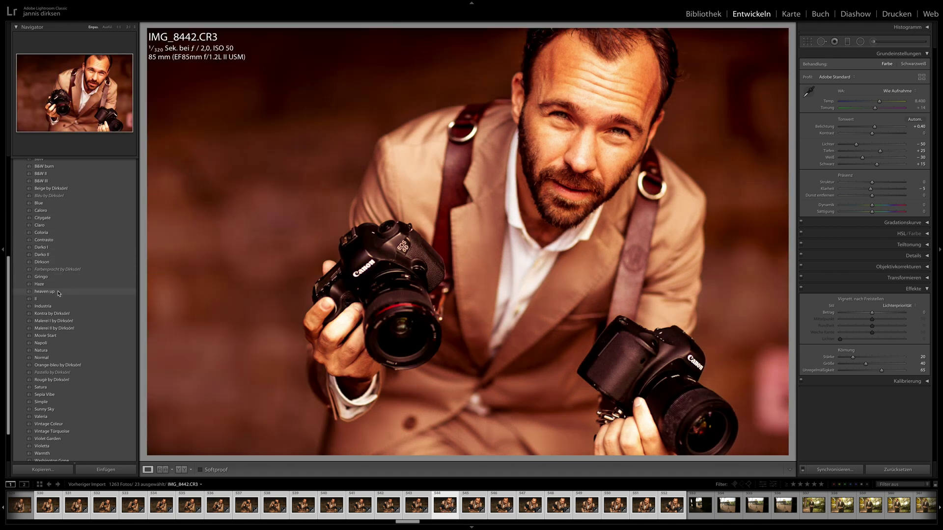
key("ctrl+z")
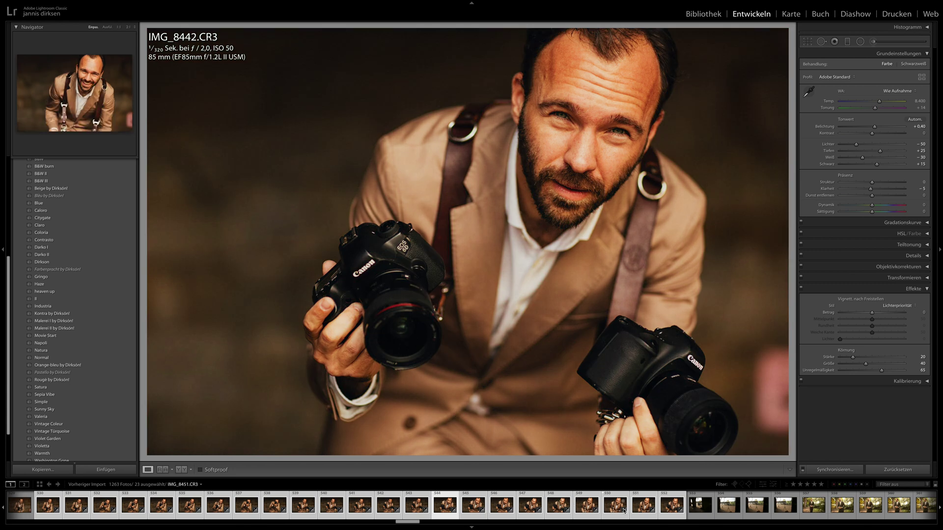
left_click(383, 505)
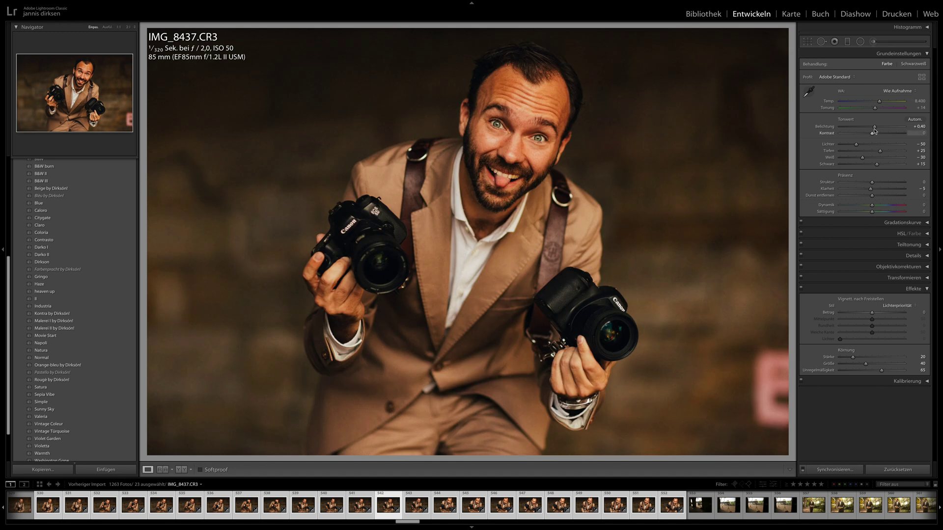
Raise IMG_8437's Belichtung from +0,40 to +0,70, then open IMG_9144 from the navy-suit shoot.
left_click_drag(874, 127, 878, 127)
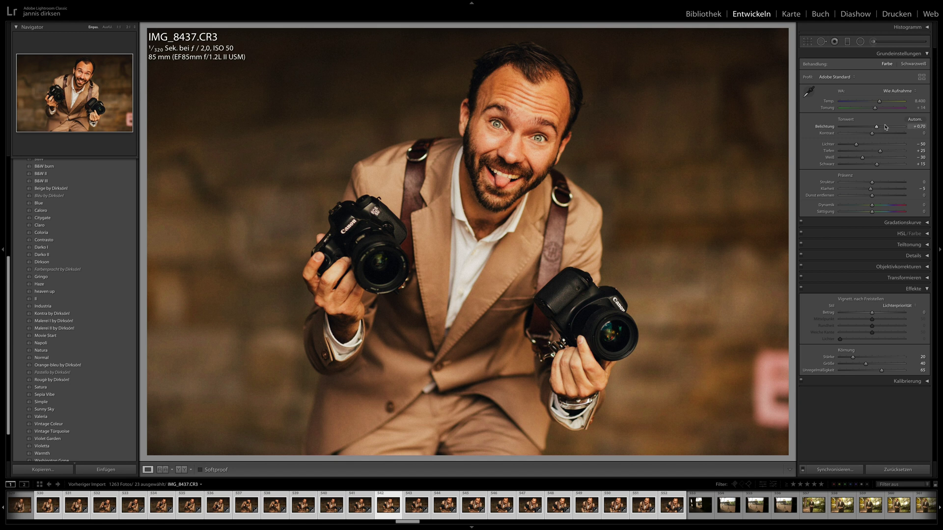
left_click_drag(415, 525, 715, 525)
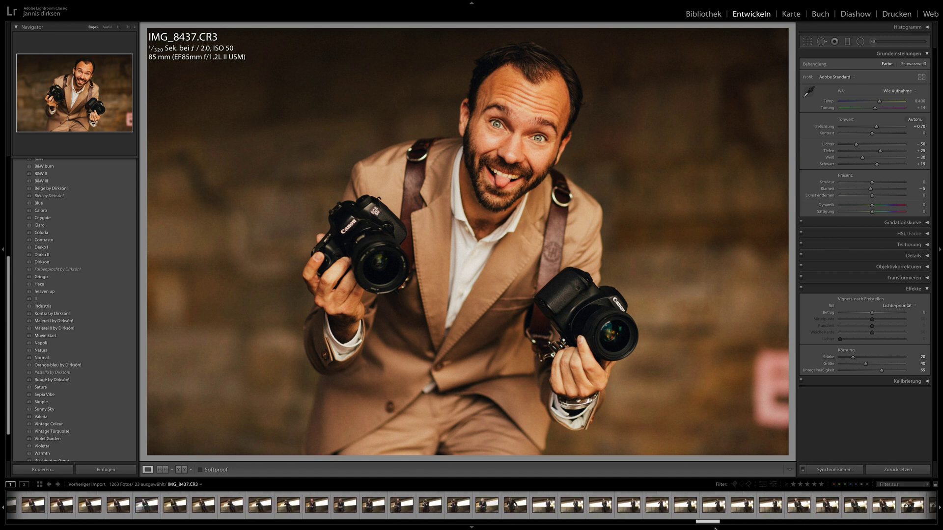
left_click(512, 506)
Browse the navy-suit shoot in the filmstrip through IMG_9211, IMG_9219, IMG_9244, IMG_9257 and IMG_9275.
scroll(442, 505, "down", 4)
scroll(403, 506, "down", 4)
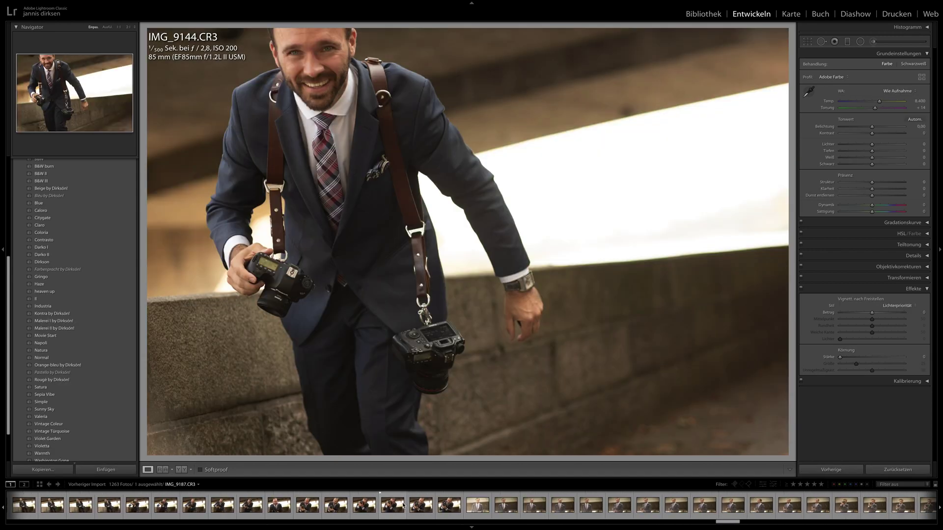
scroll(590, 508, "down", 3)
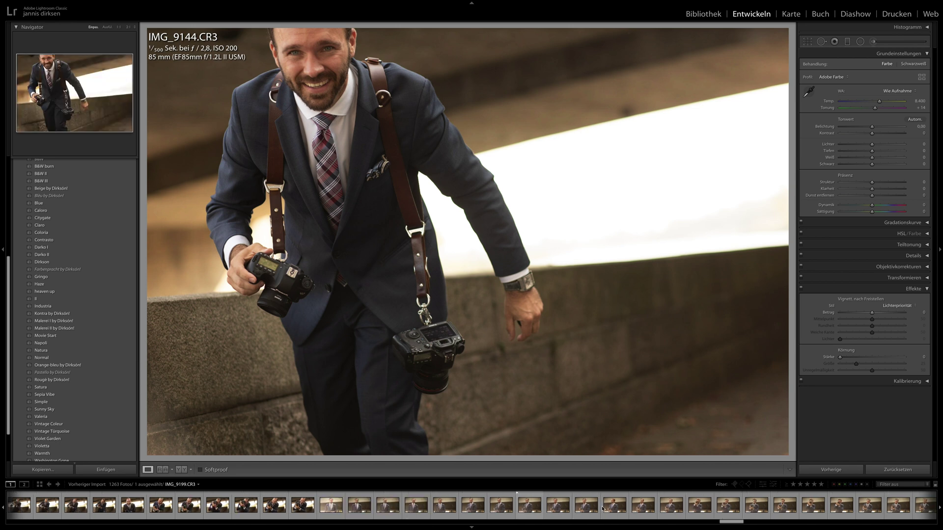
left_click(703, 506)
scroll(703, 510, "down", 3)
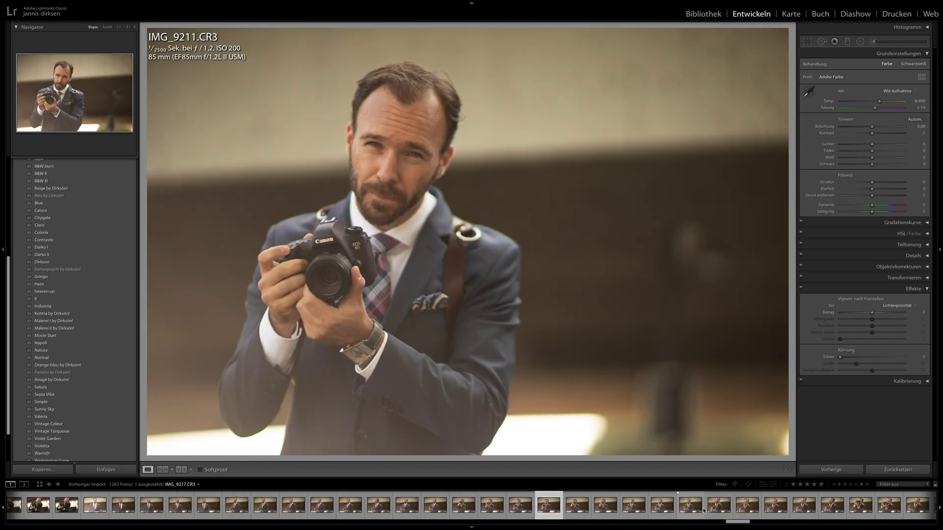
left_click(710, 509)
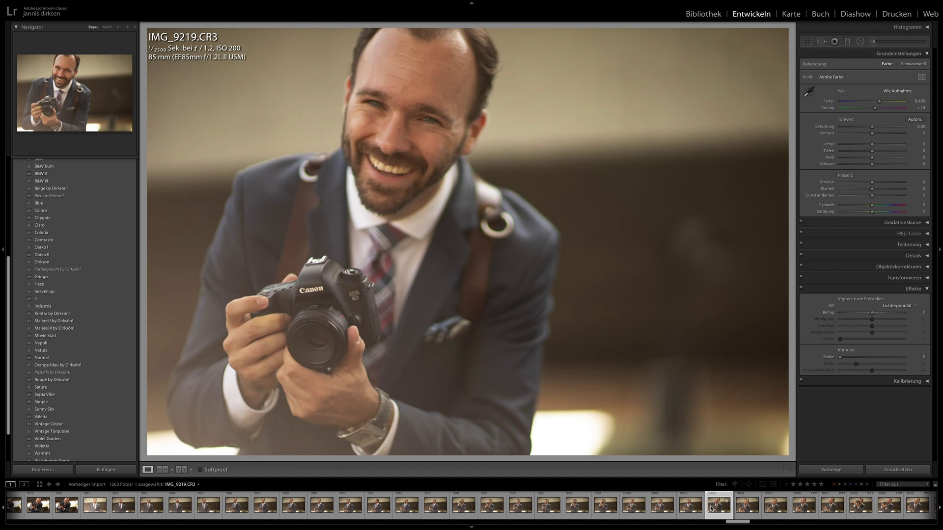
scroll(711, 509, "down", 3)
left_click(711, 508)
scroll(712, 509, "down", 3)
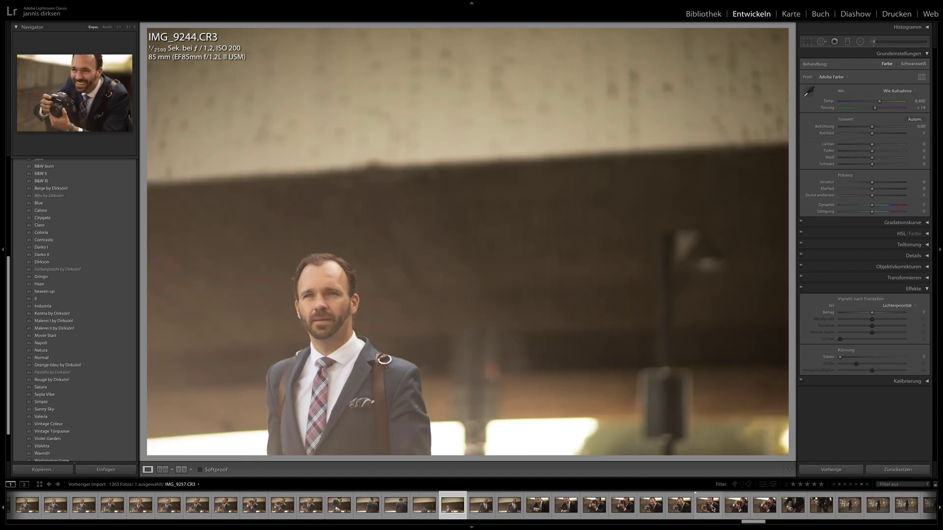
left_click(708, 508)
scroll(708, 510, "down", 4)
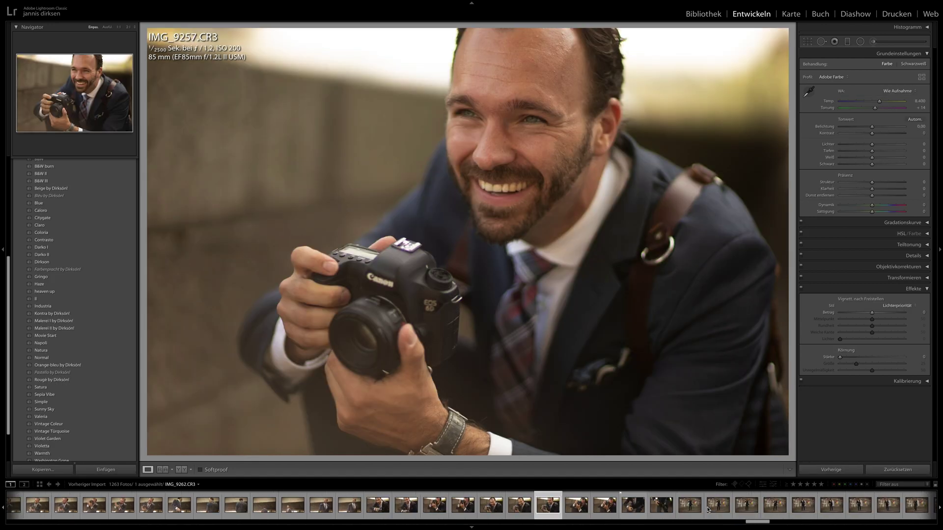
left_click(708, 508)
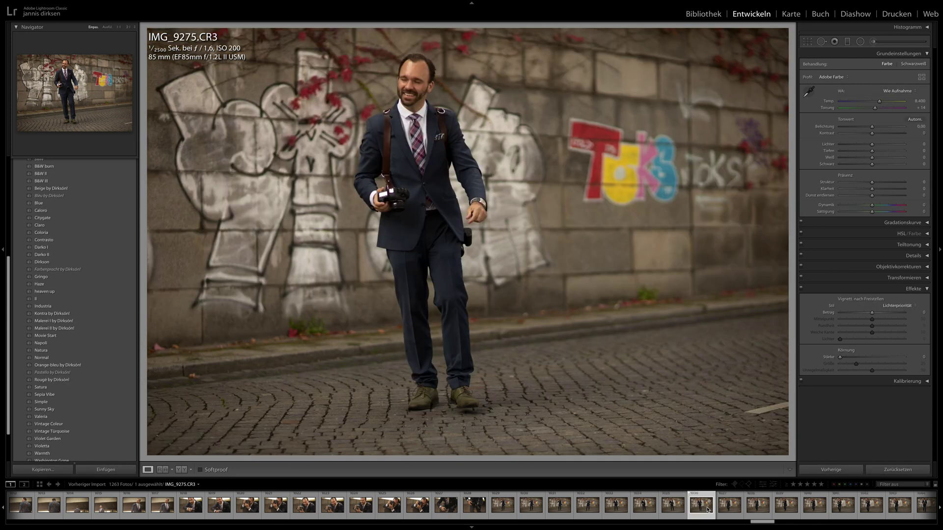
Continue past IMG_9293, IMG_9363 and IMG_9430 to open IMG_9489, the railing portrait.
scroll(708, 510, "down", 3)
left_click(688, 509)
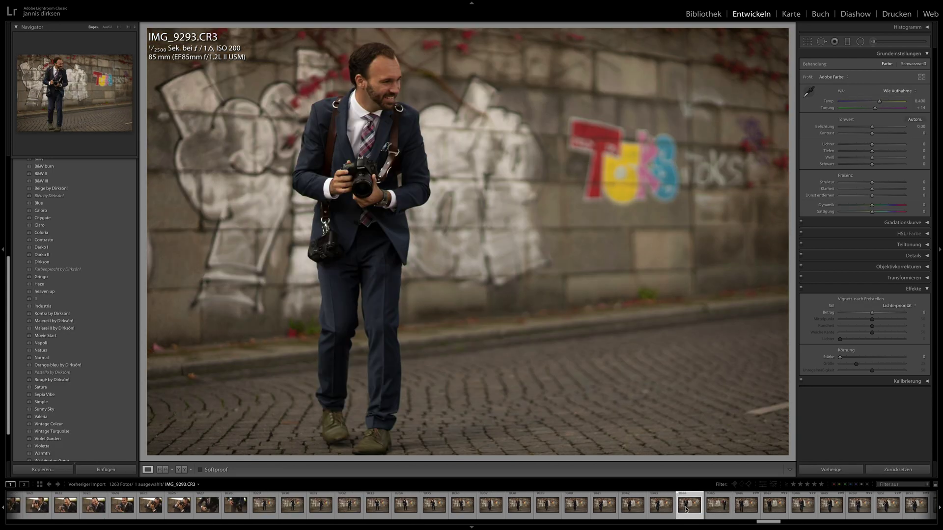
scroll(667, 510, "down", 20)
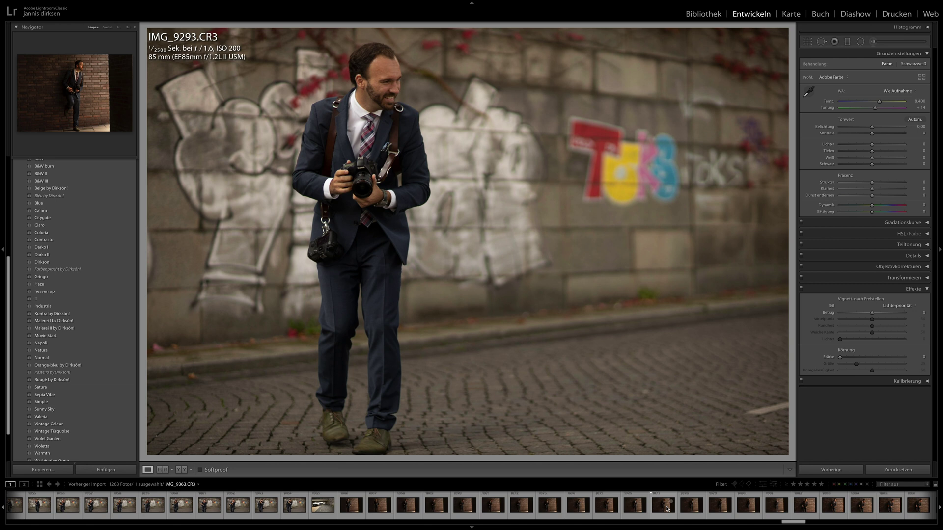
left_click(668, 509)
scroll(667, 509, "down", 10)
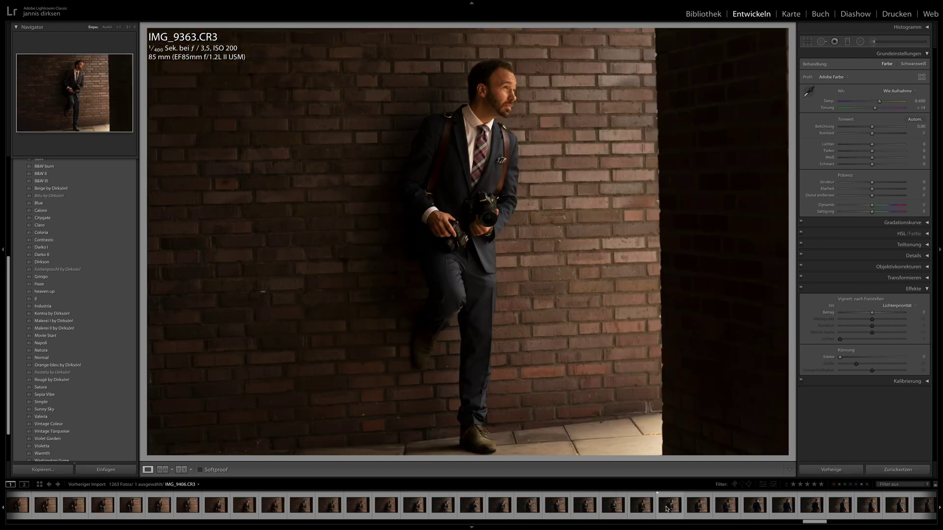
left_click(695, 506)
scroll(717, 506, "down", 8)
left_click(778, 507)
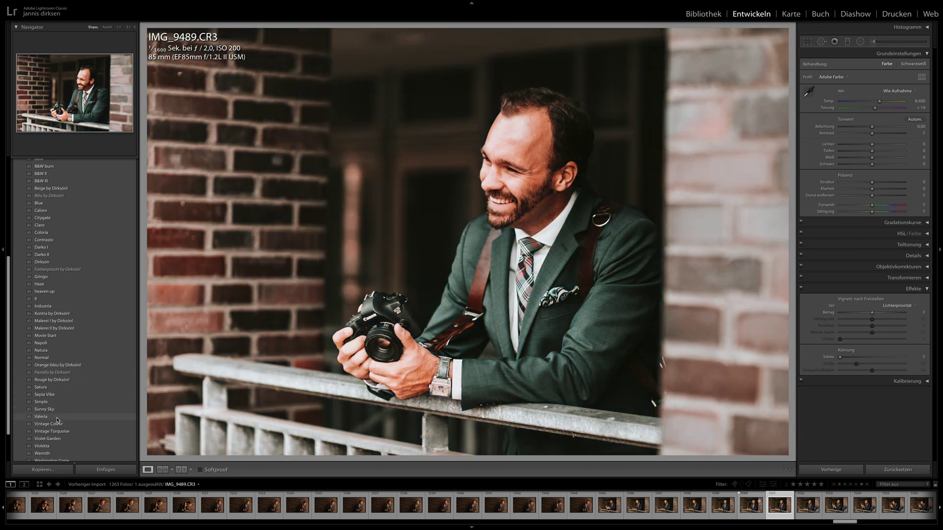
Apply the Valeria preset to IMG_9489, select all 113 shoot photos and open the sync settings.
left_click(56, 418)
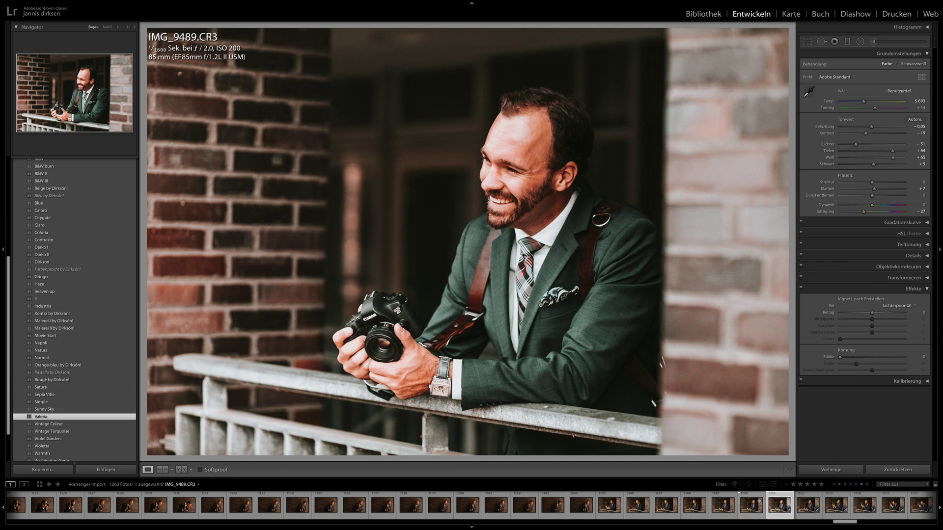
scroll(676, 507, "down", 5)
scroll(675, 507, "down", 10)
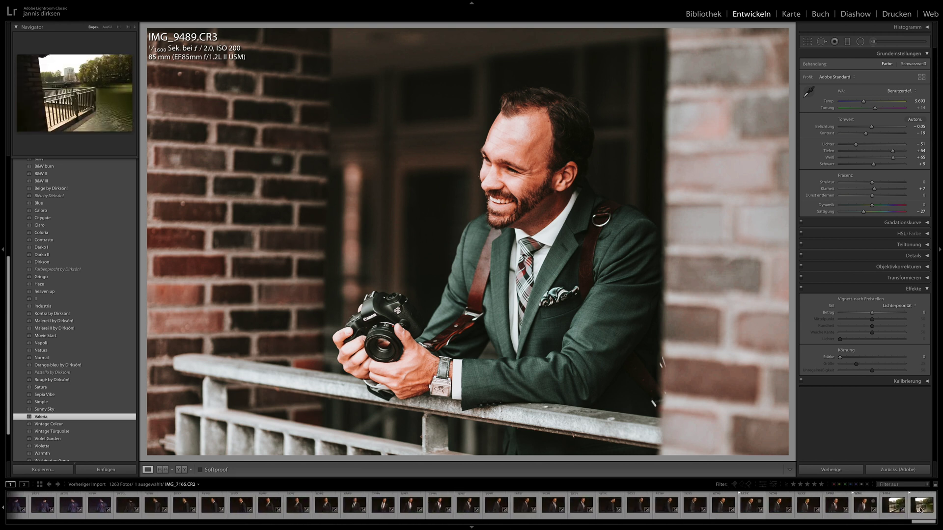
left_click(865, 506, "shift")
left_click(835, 470)
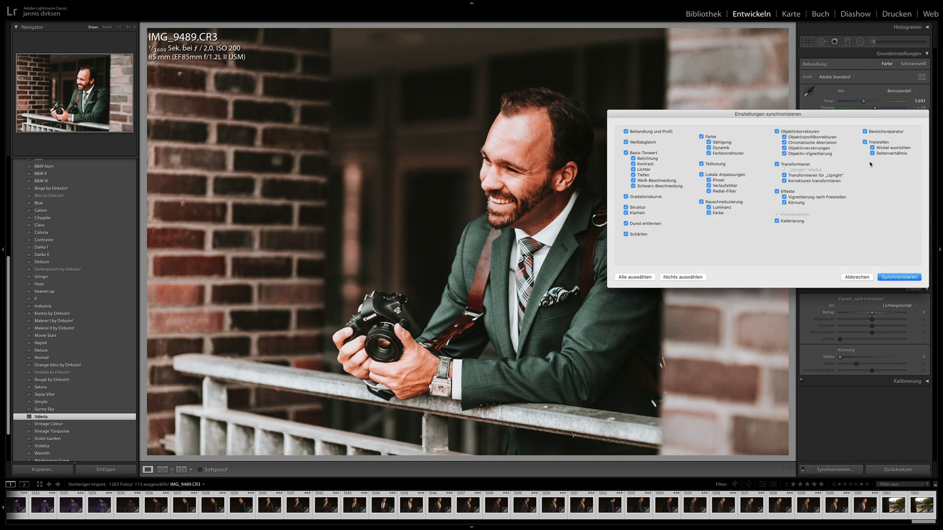
Confirm pasting IMG_9489's Valeria settings onto the 113 selected photos.
left_click(886, 276)
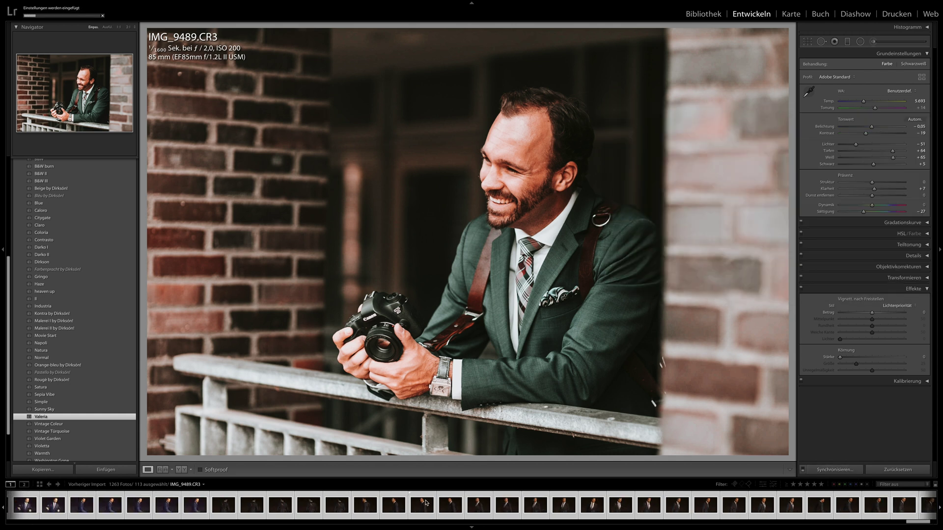
scroll(425, 505, "up", 5)
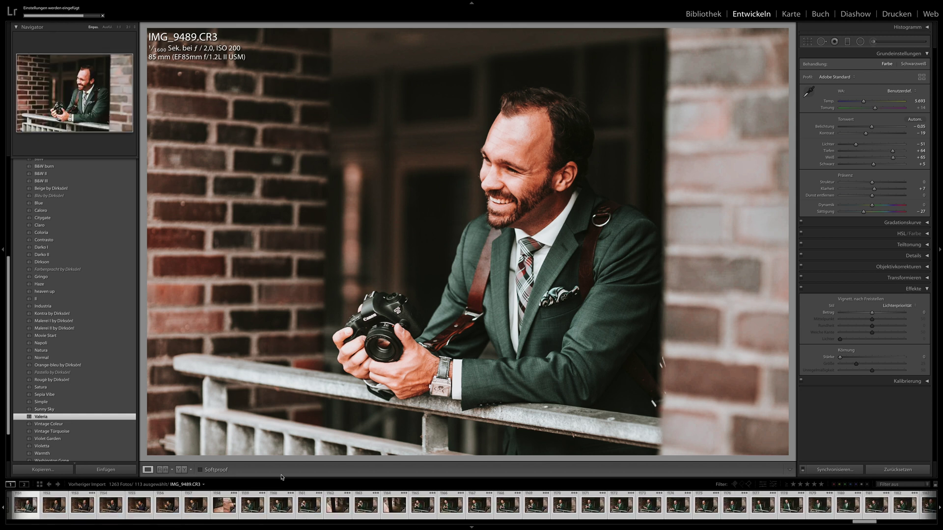
scroll(240, 503, "up", 2)
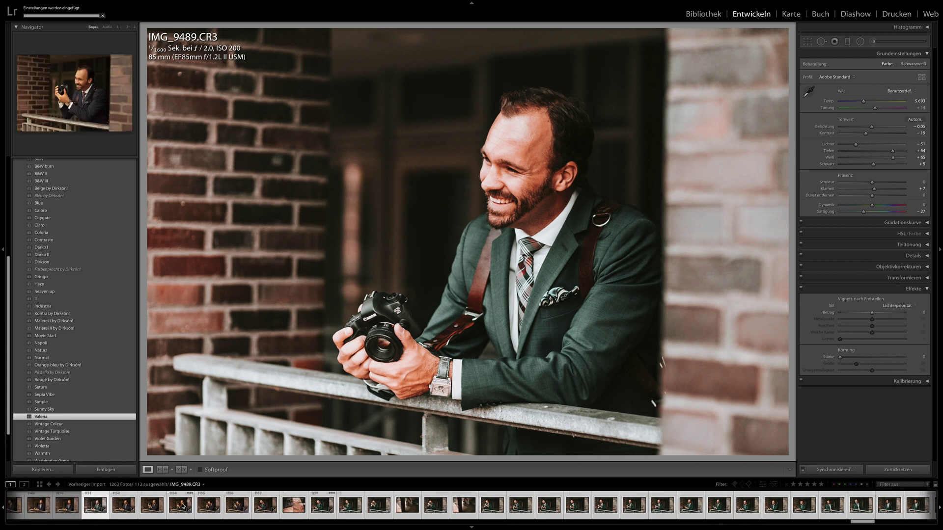
Step through the synced portraits from IMG_9493 to IMG_9505 in the filmstrip.
left_click(209, 504)
key("Right")
key("Right")
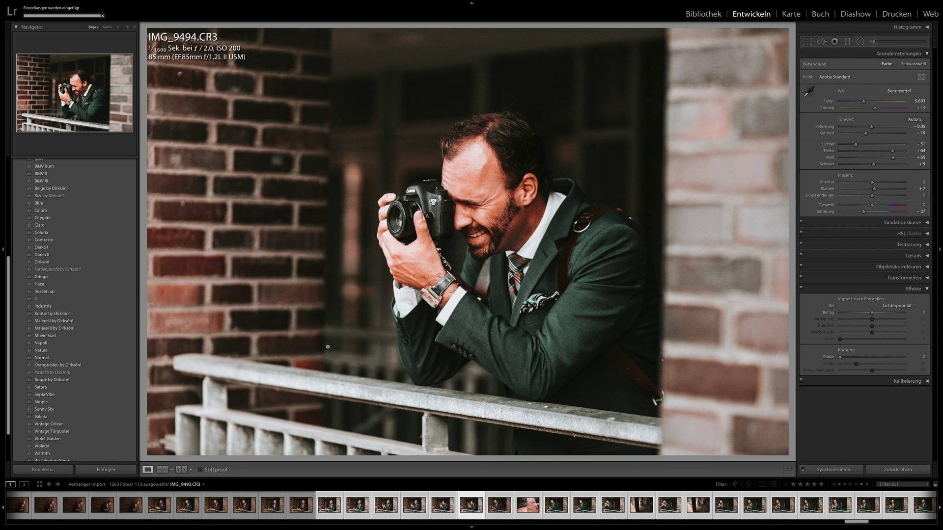
key("Right")
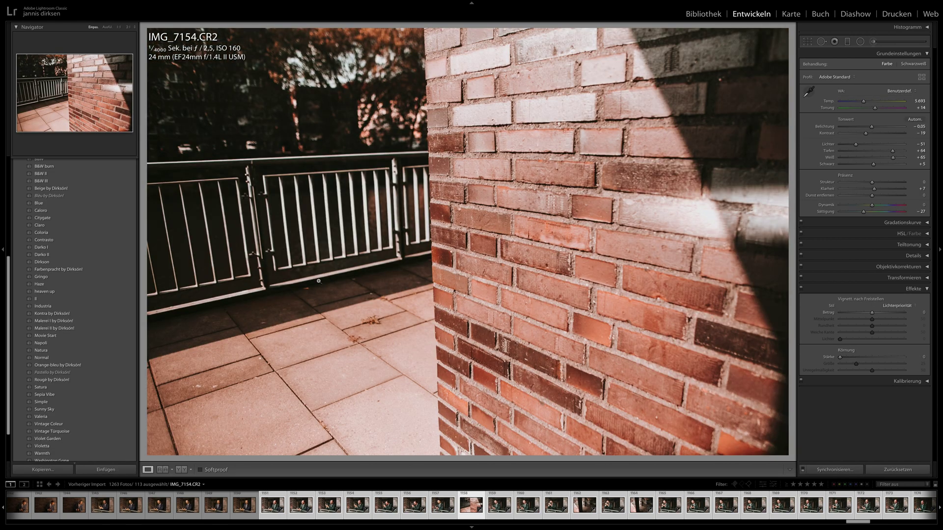
key("Right")
key("Right")
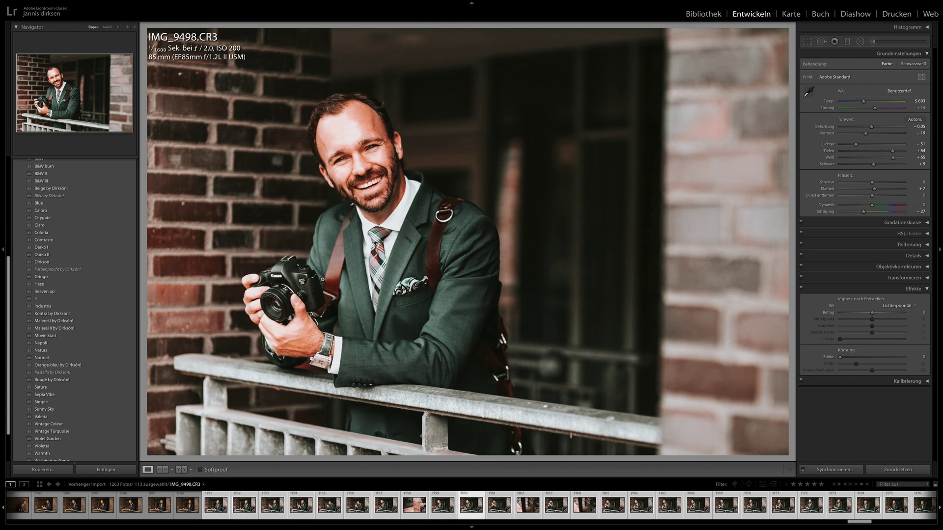
key("Right")
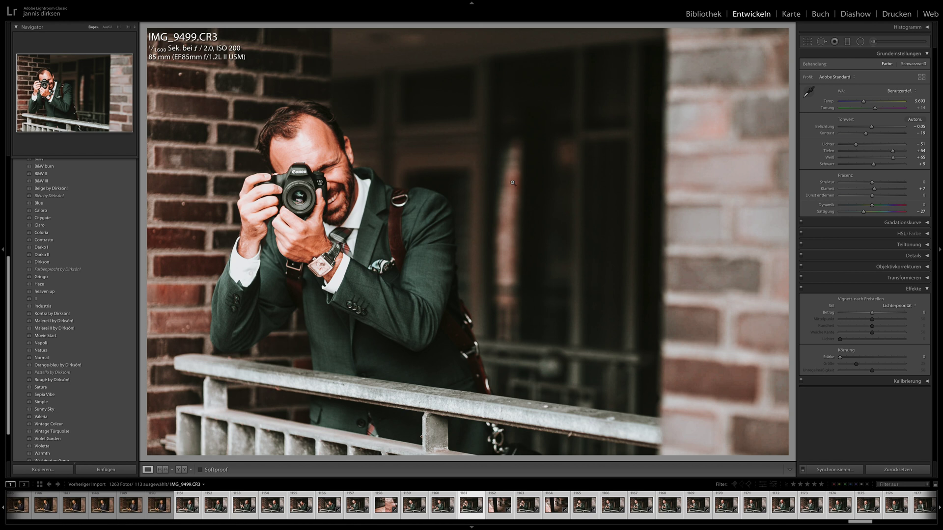
key("Right")
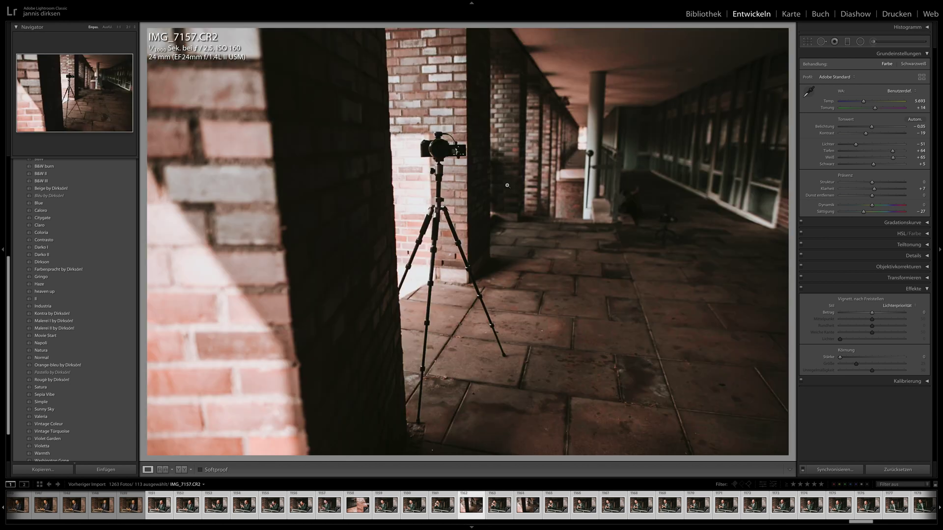
key("Right")
key("Right")
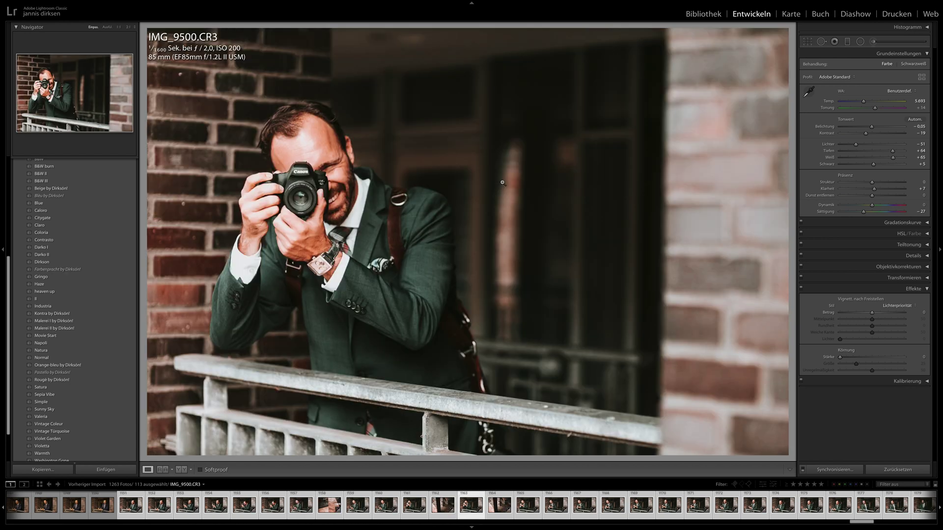
key("Left")
key("Right")
key("Right")
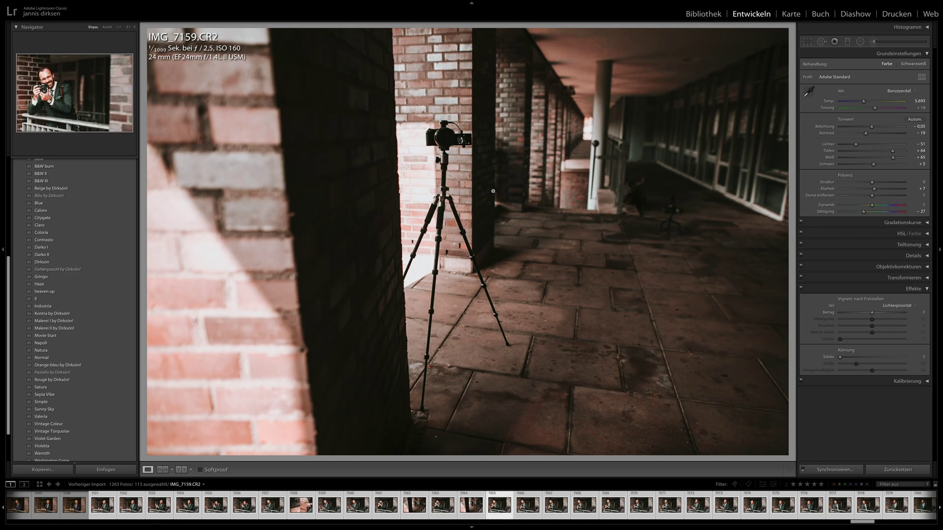
key("Right")
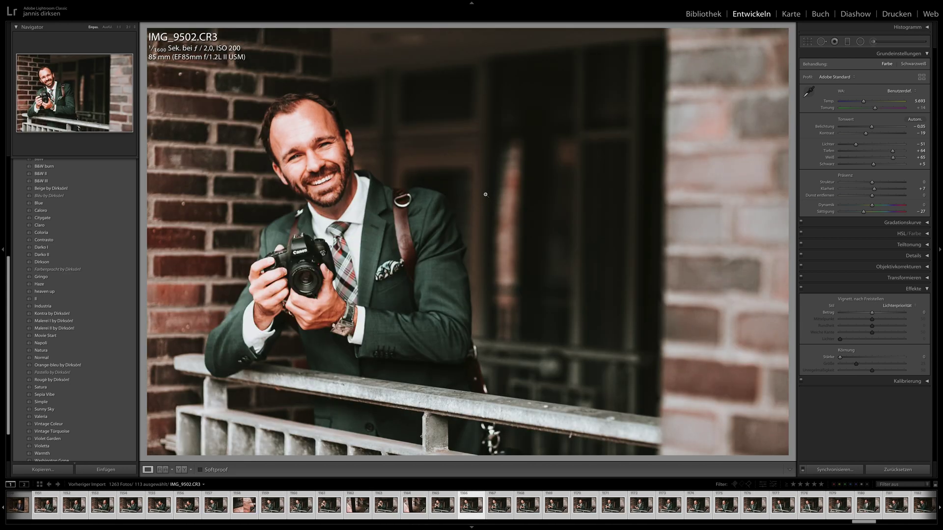
key("Right")
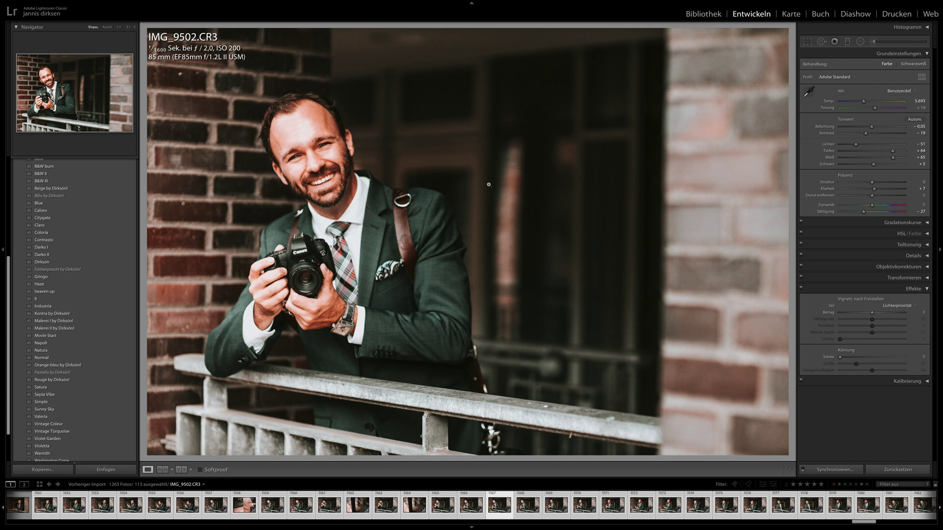
key("Right")
key("Right")
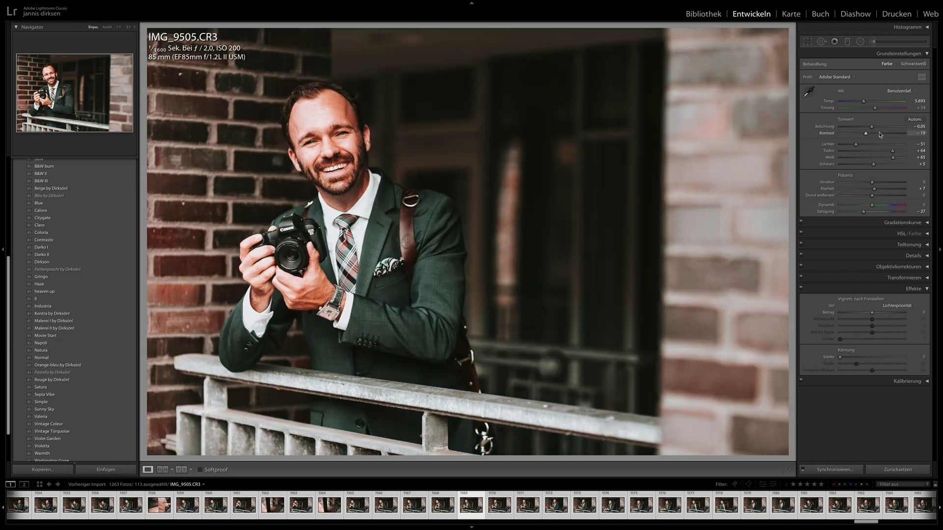
Set IMG_9505's exposure to -0.30 and apply a straightening crop rotated to -1.69°.
left_click_drag(874, 128, 873, 130)
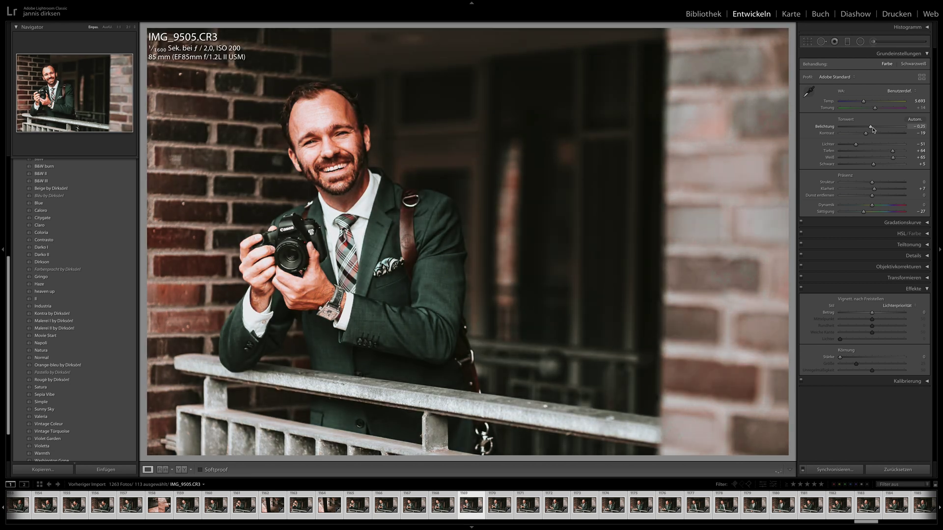
left_click(808, 43)
left_click_drag(786, 47, 752, 62)
key("Return")
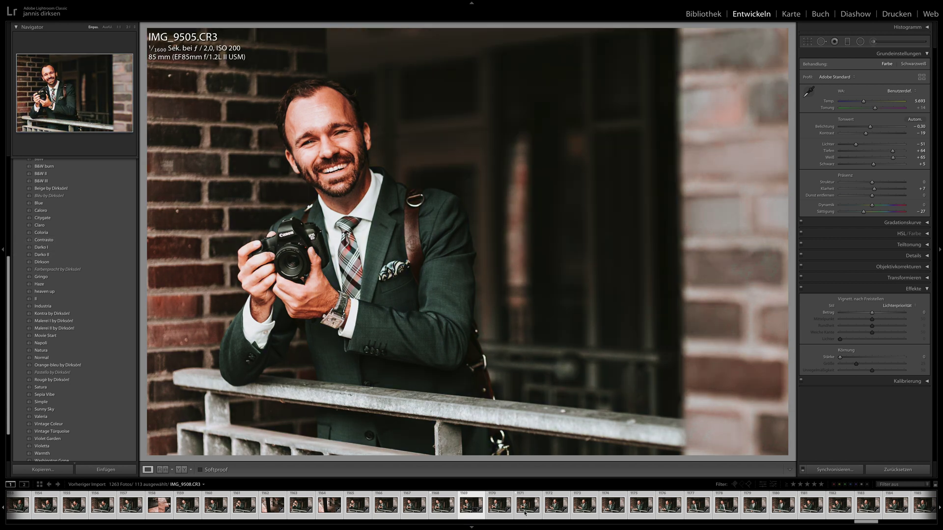
Apply the heaven up preset to IMG_9508 and open the Synchronize Settings dialog.
left_click(524, 505)
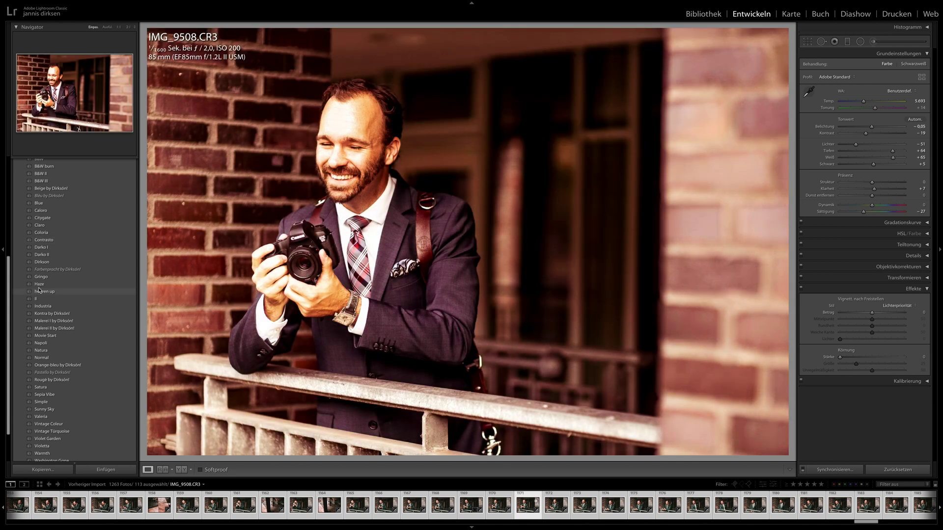
left_click(39, 292)
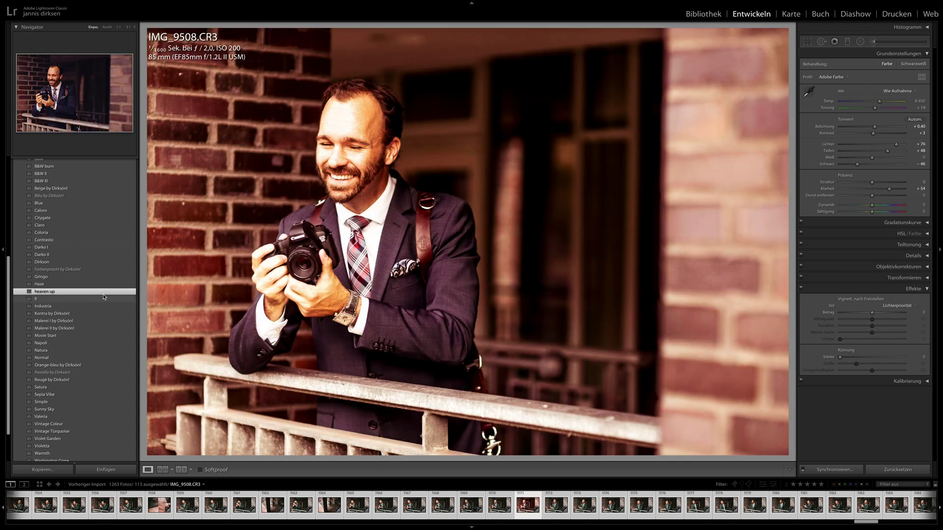
left_click(833, 469)
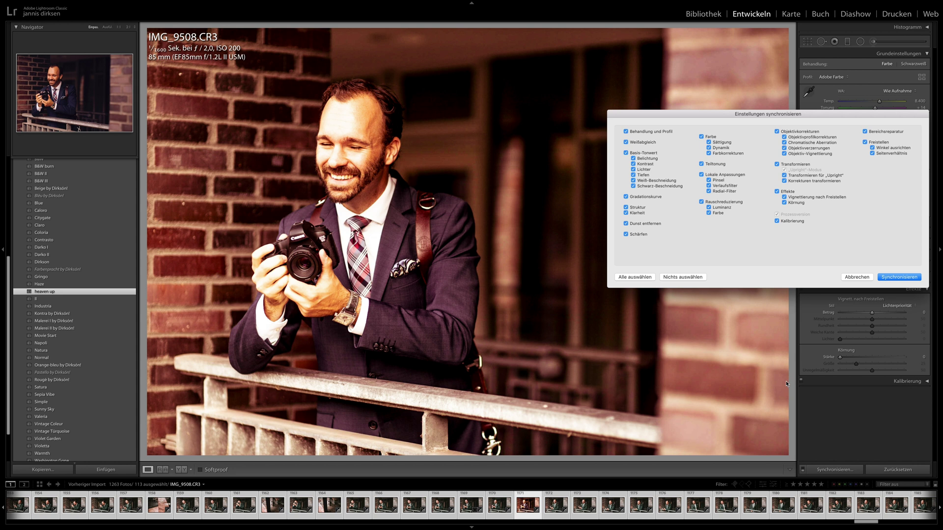
Sync heaven up to the selected photos, then review IMG_9491 through IMG_9504.
key("Return")
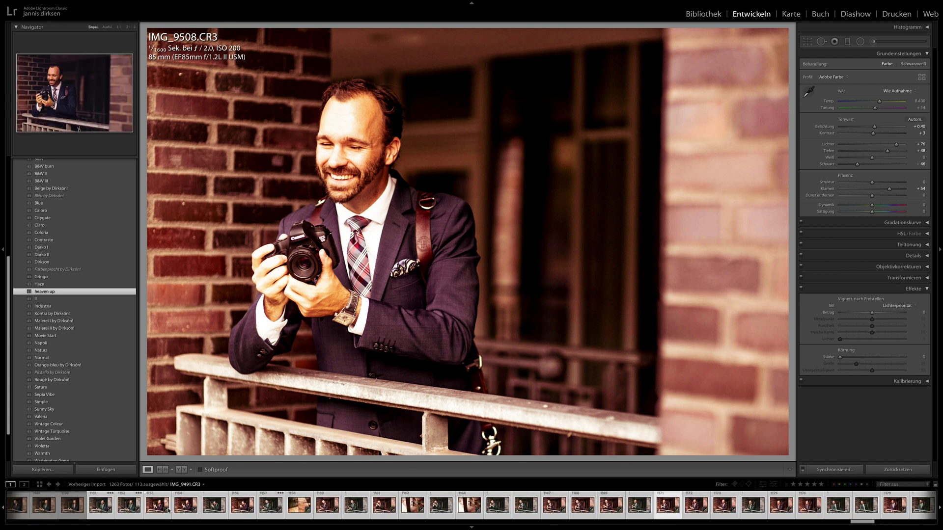
left_click(161, 510)
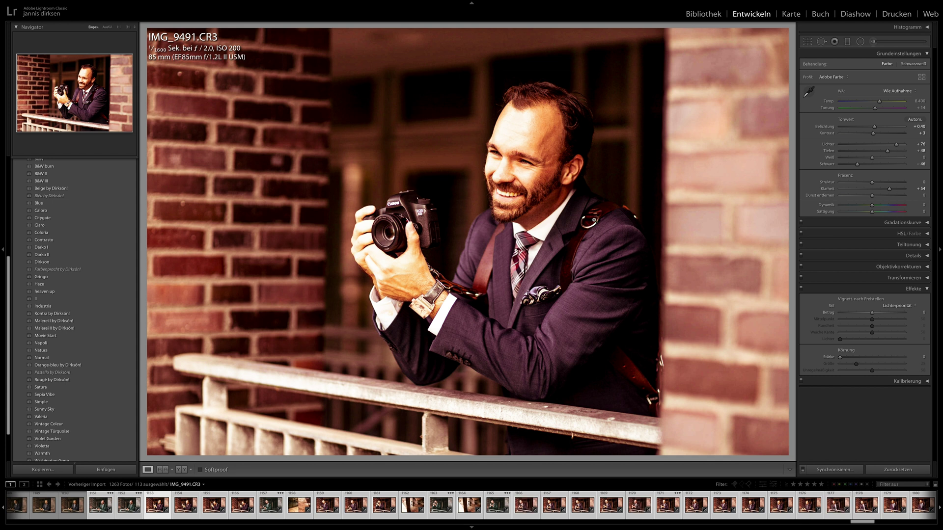
key("Right")
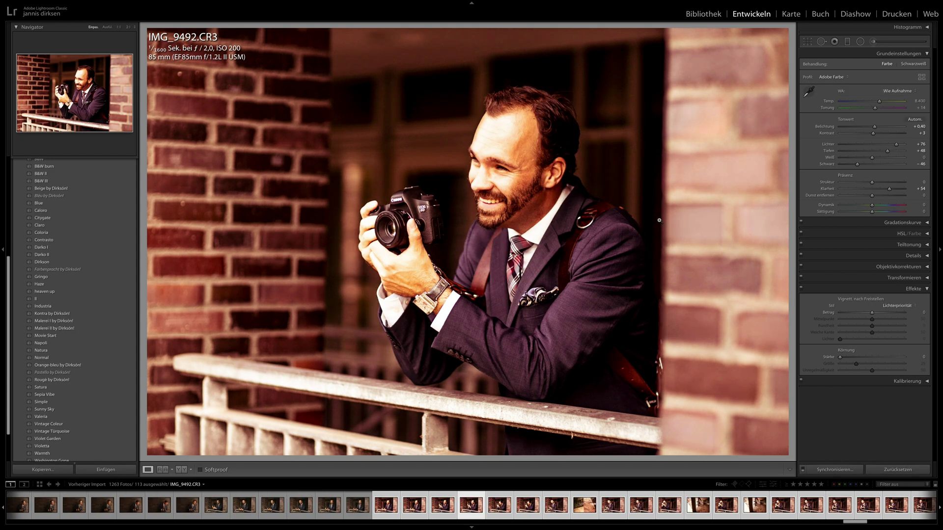
key("Right")
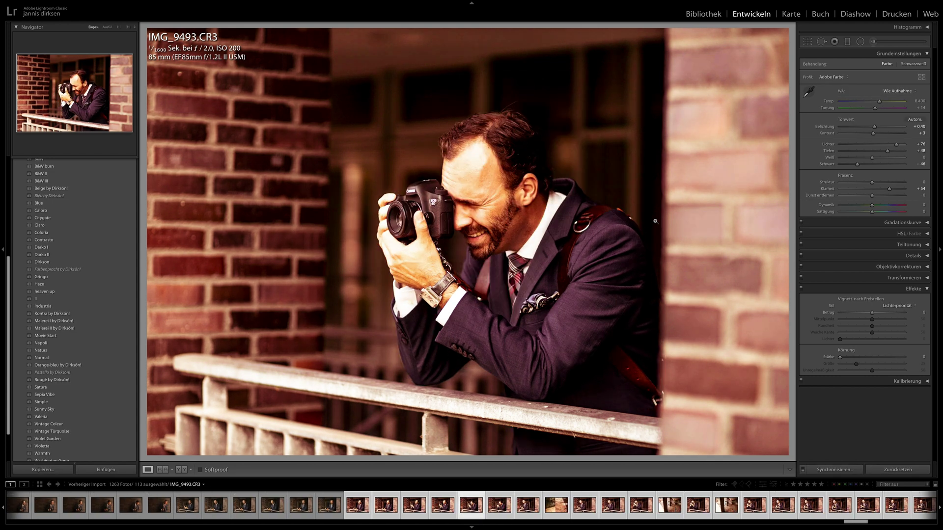
key("Right")
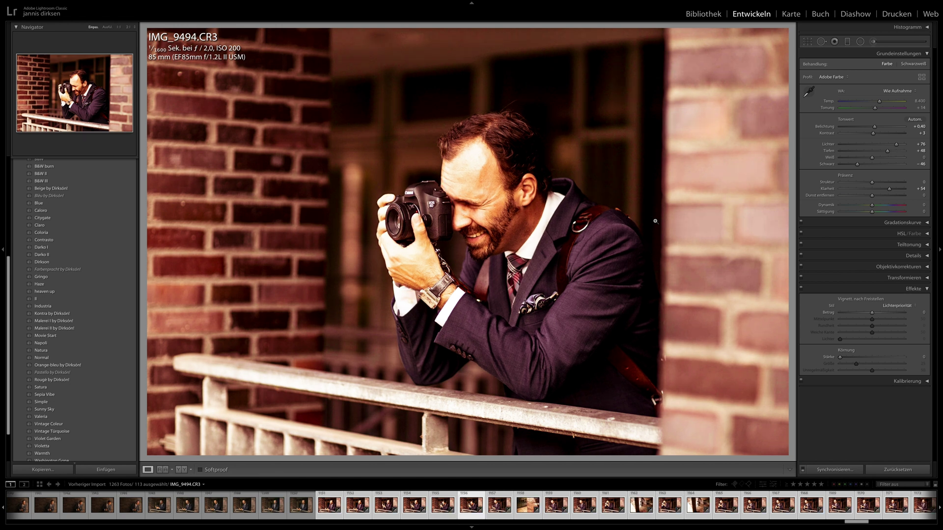
key("Right")
key("Right")
key("Right")
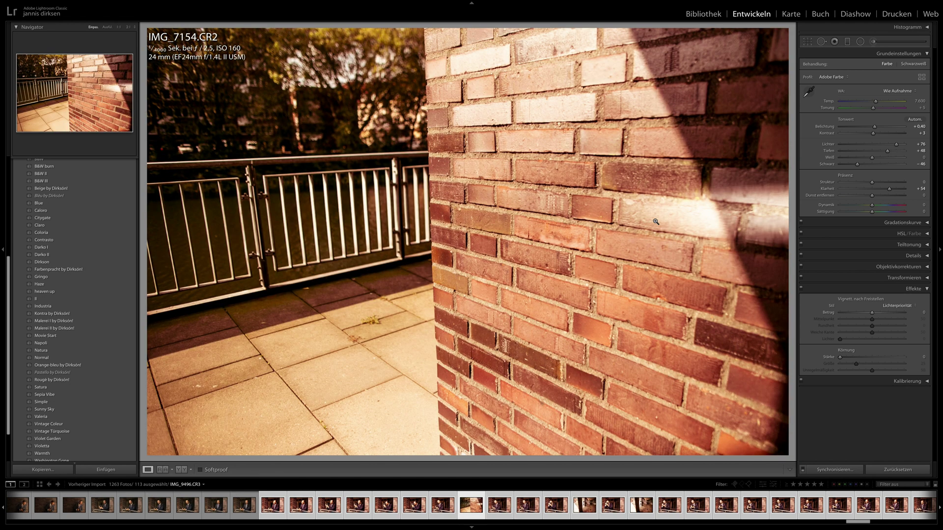
key("Right")
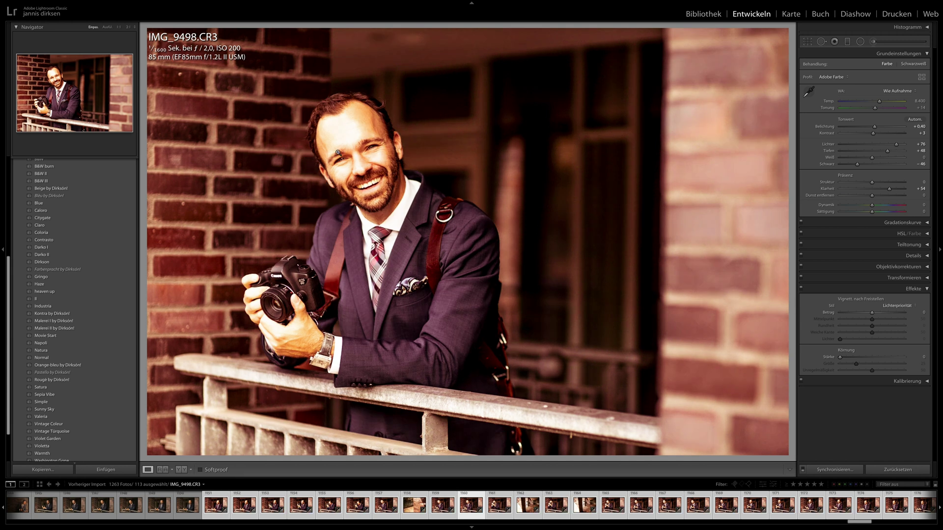
key("Right")
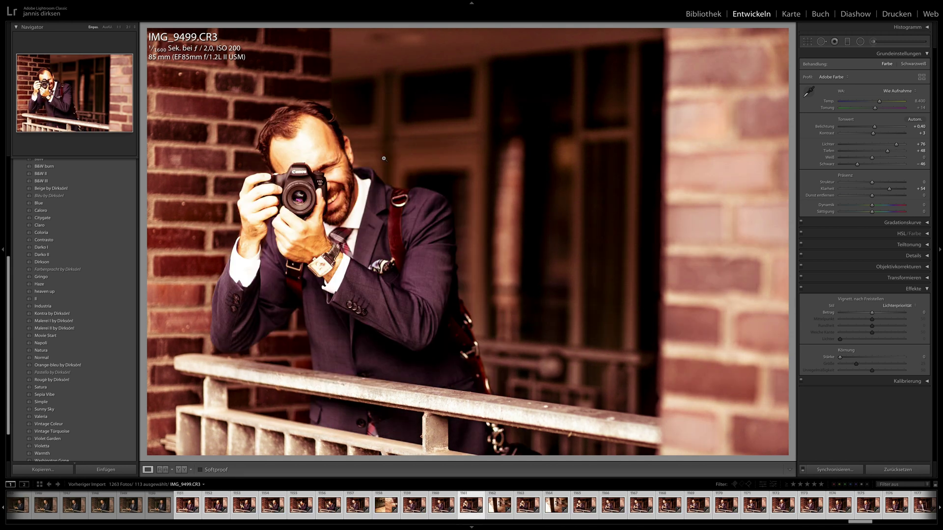
key("Right")
key("Right")
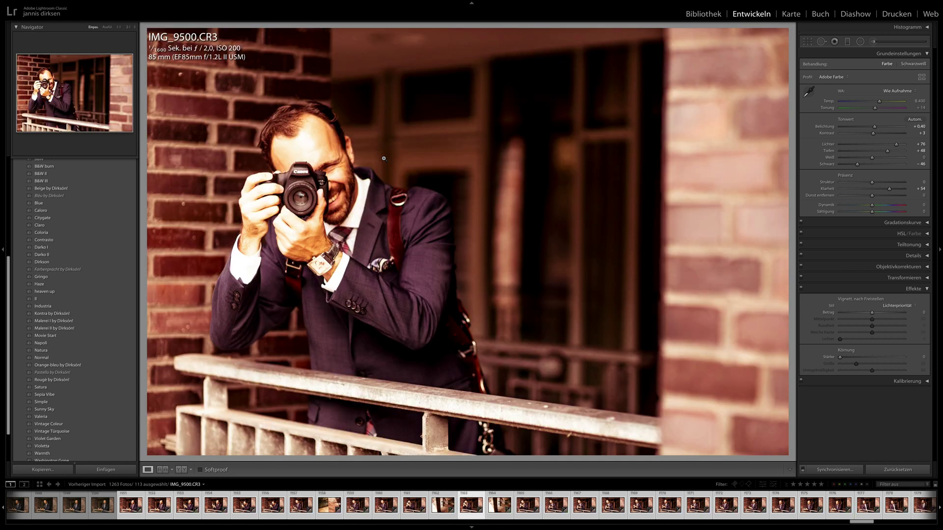
key("Right")
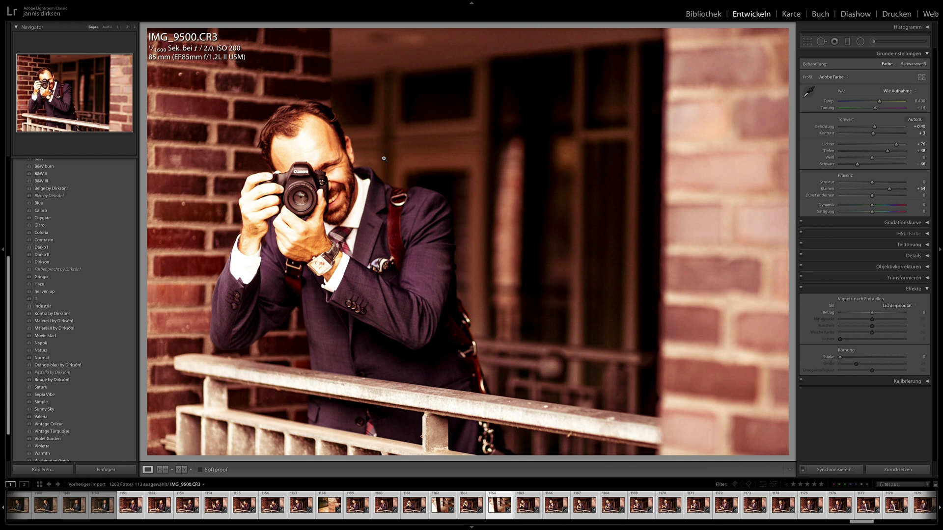
key("Right")
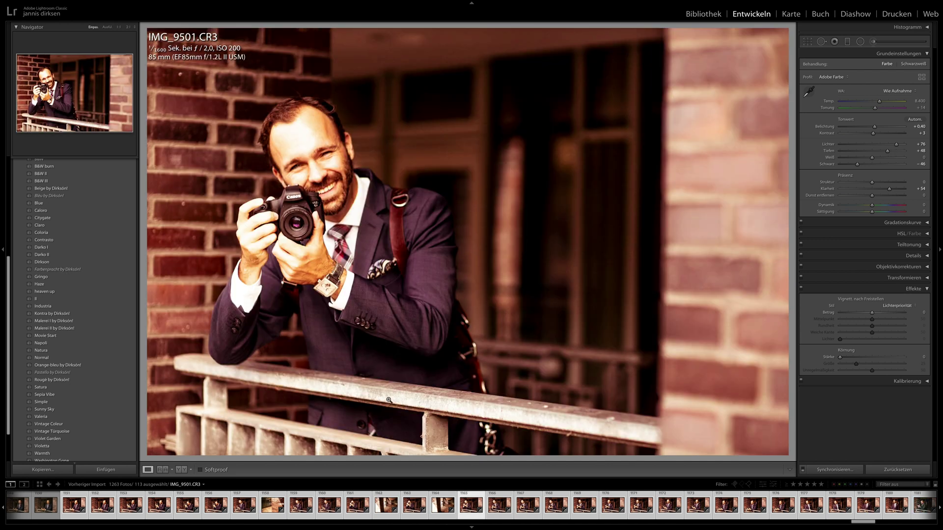
left_click(555, 505)
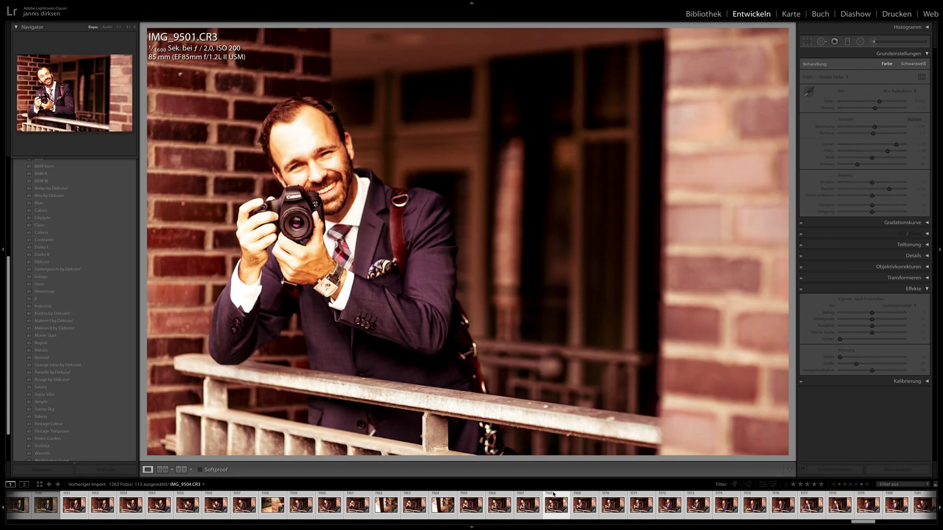
Apply Coloria to IMG_9507, sync it to the selected photos, and check IMG_9497.
left_click(619, 509)
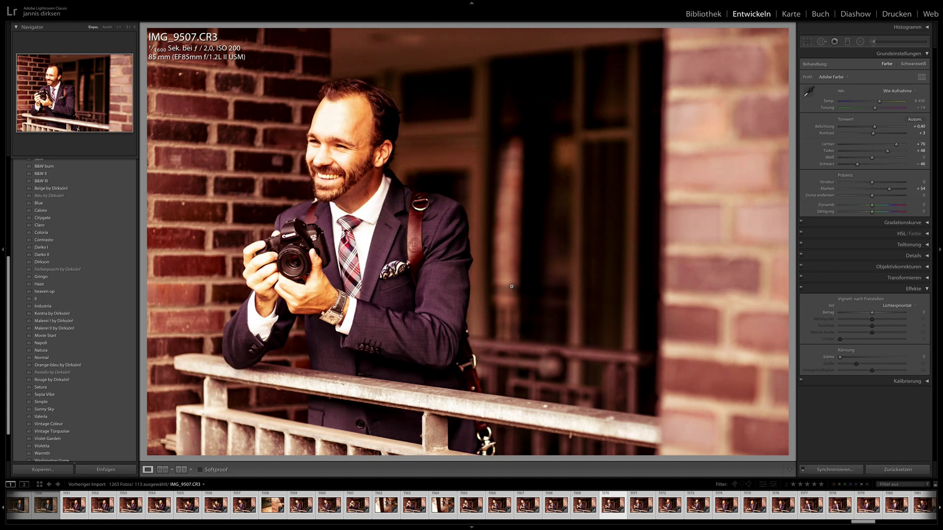
left_click(43, 233)
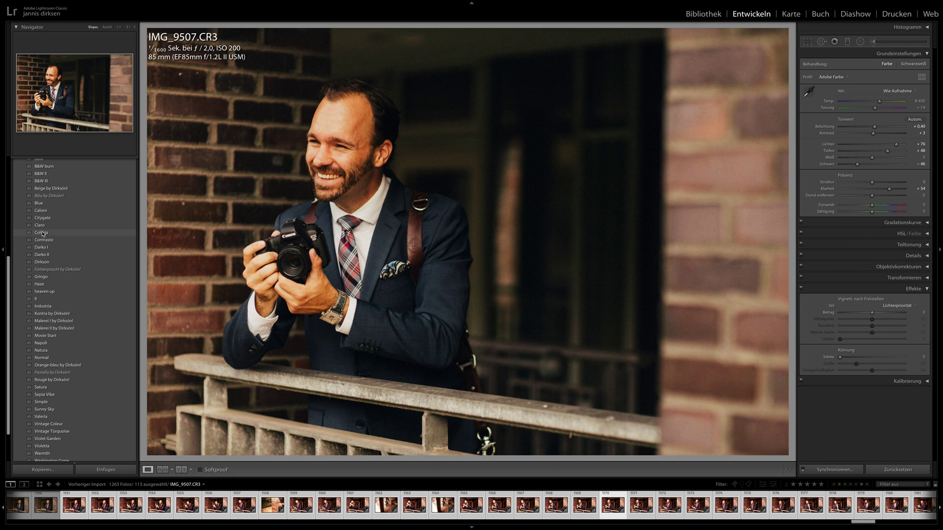
left_click(43, 233)
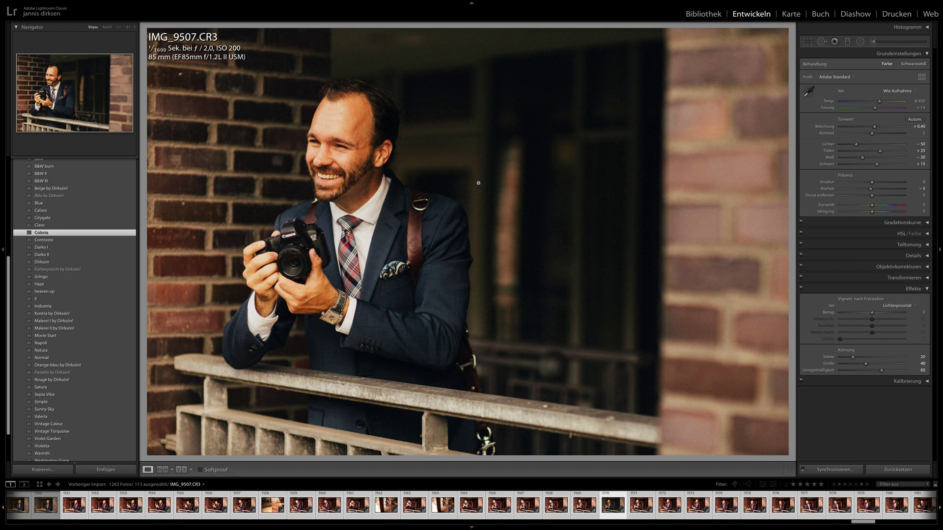
left_click(854, 472)
key("Return")
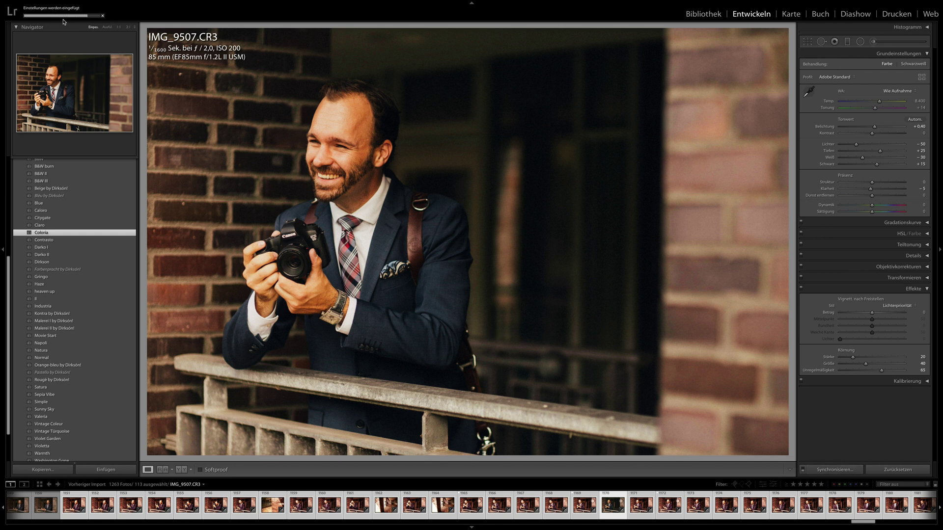
left_click(297, 508)
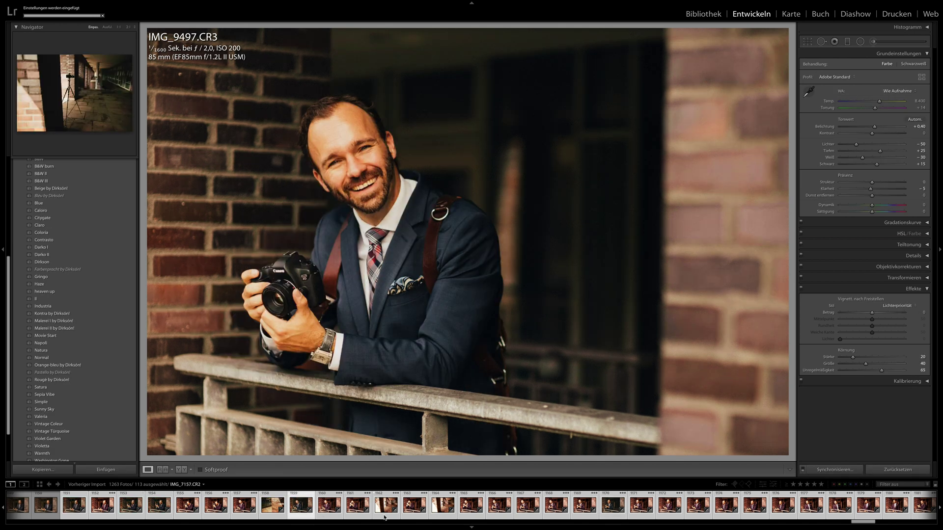
Browse balcony portraits IMG_9525, IMG_9532, IMG_9536 and IMG_9548, then open IMG_9557.
scroll(417, 508, "down", 3)
left_click(428, 510)
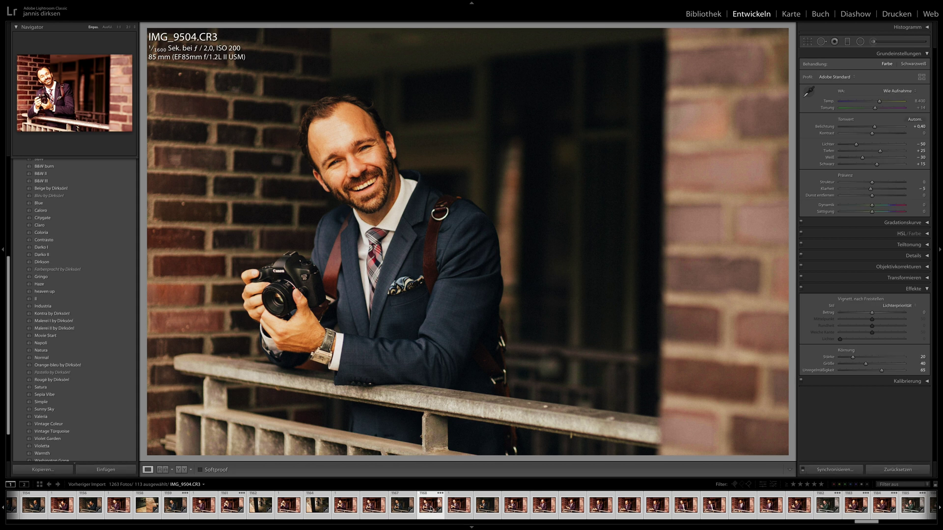
scroll(442, 508, "down", 5)
left_click(465, 508)
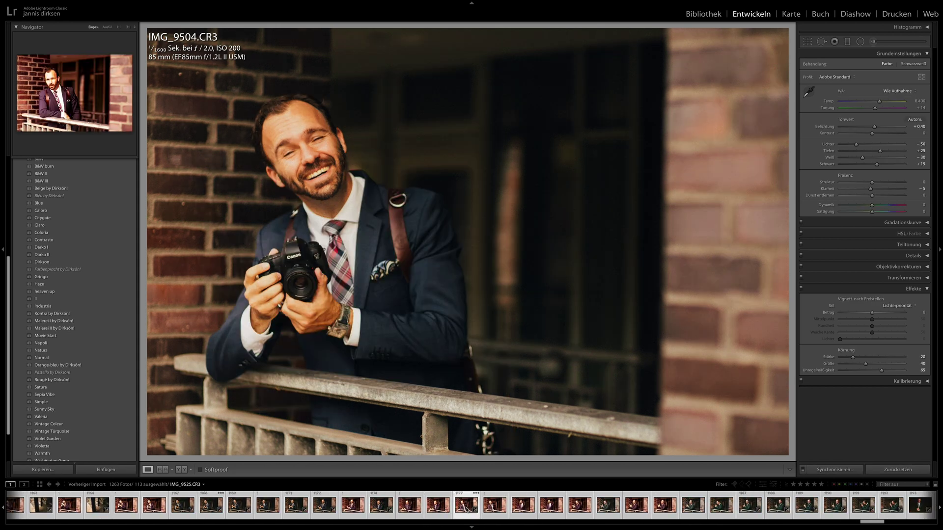
scroll(468, 510, "down", 3)
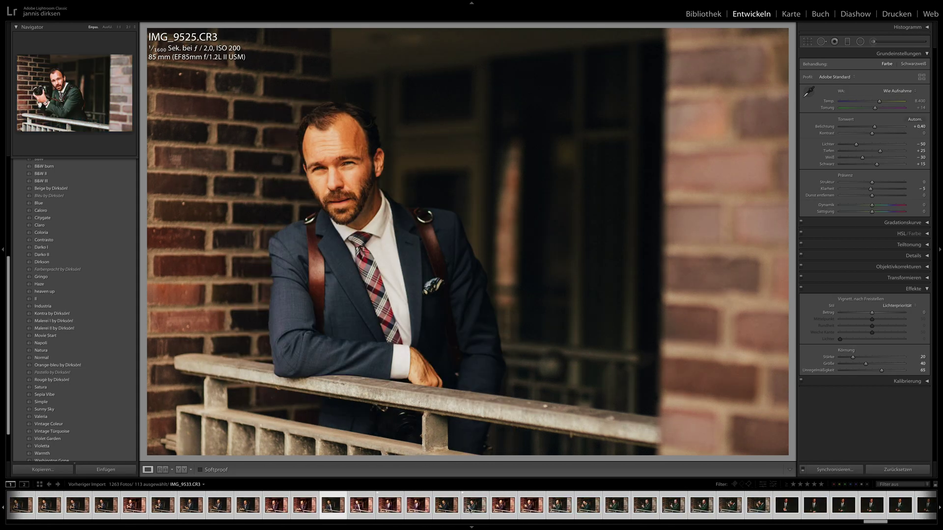
left_click(438, 510)
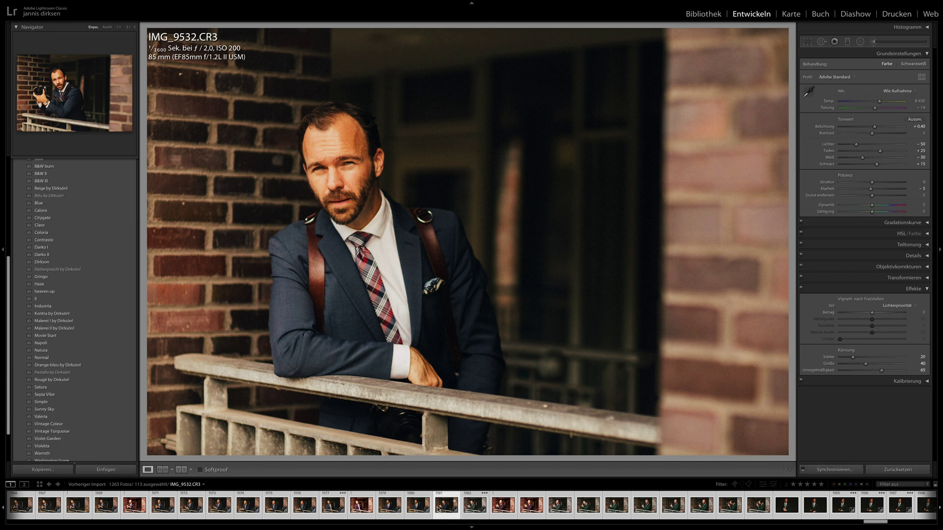
left_click(502, 511)
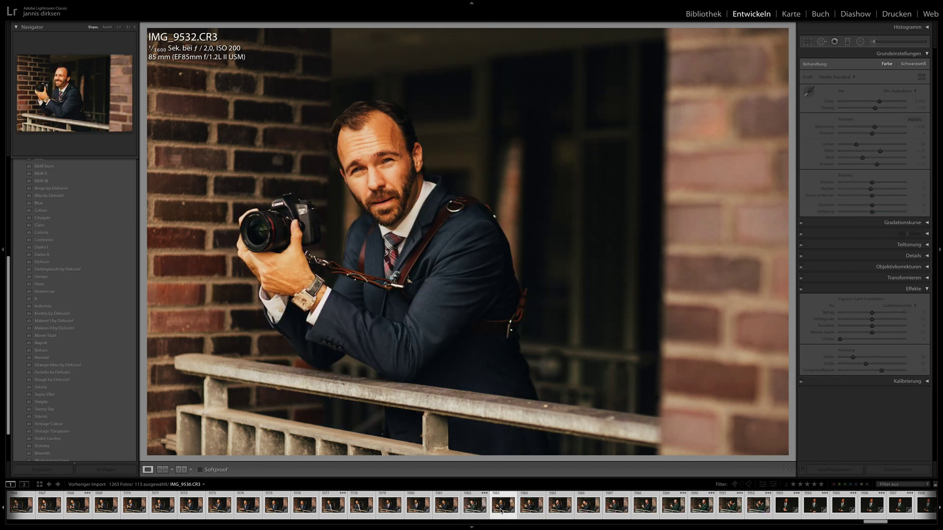
scroll(538, 510, "down", 3)
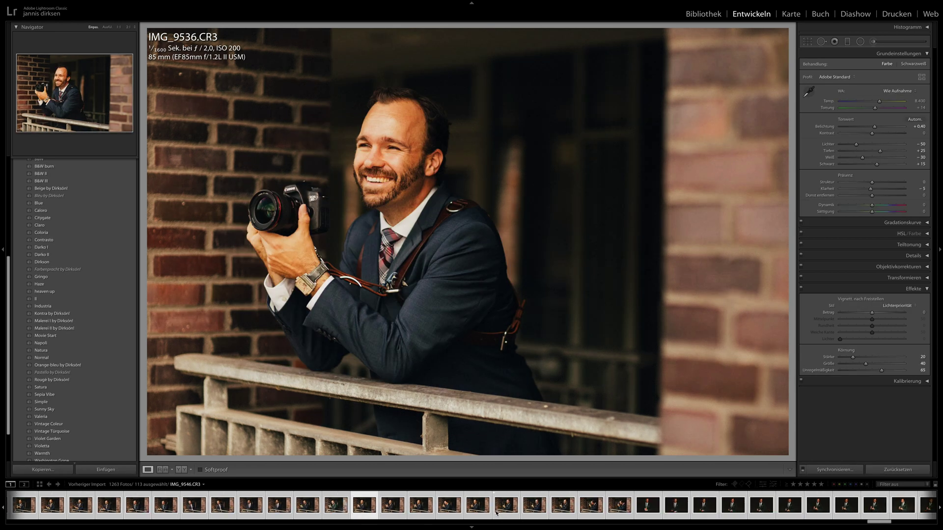
left_click(535, 510)
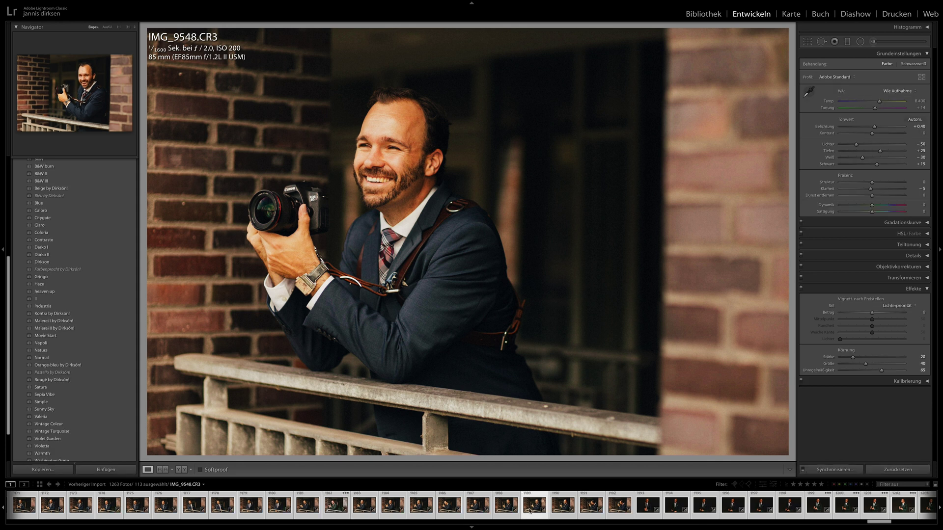
scroll(531, 511, "down", 5)
left_click(528, 508)
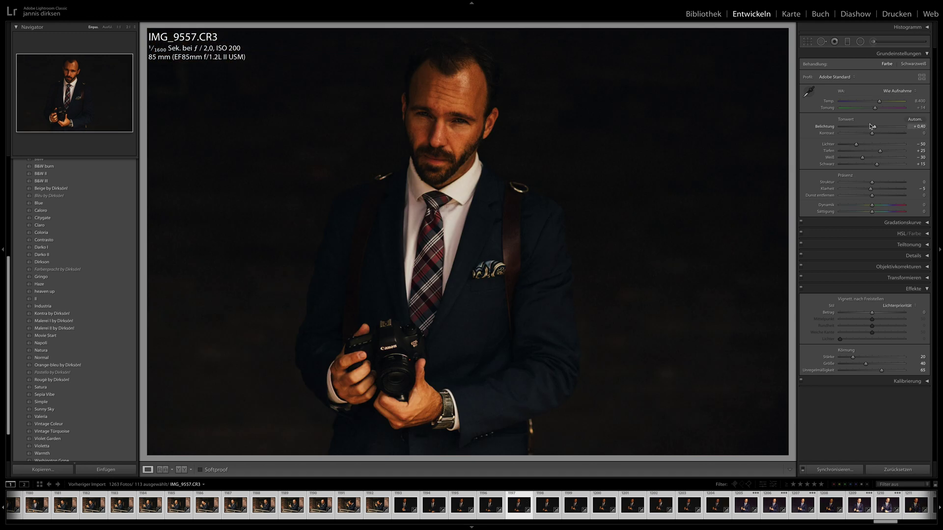
Raise IMG_9557's exposure to +1.50 and sync it to the 26 dark-backdrop photos.
left_click_drag(871, 127, 882, 129)
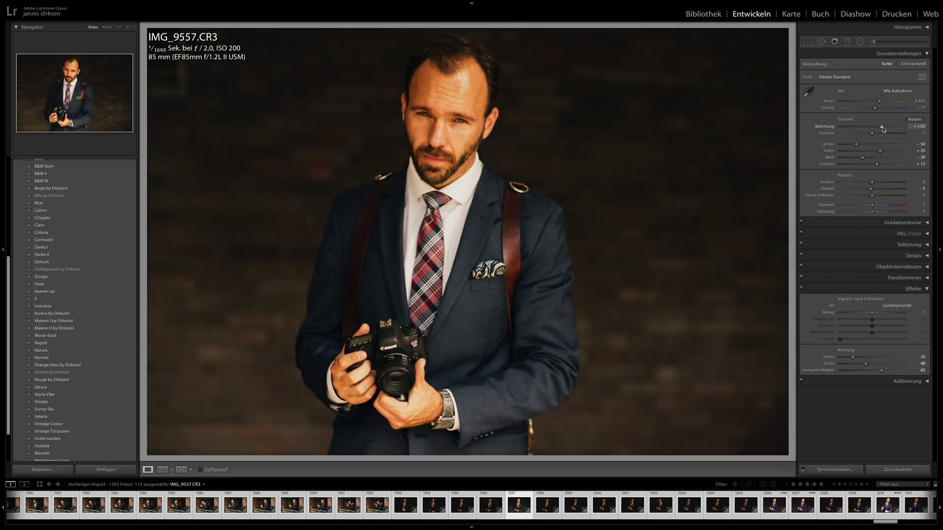
scroll(572, 511, "down", 5)
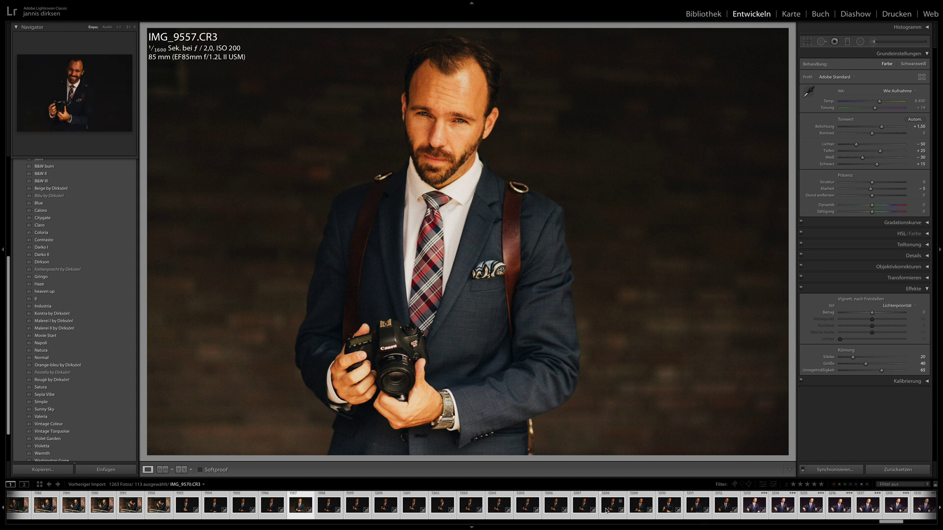
scroll(606, 511, "down", 5)
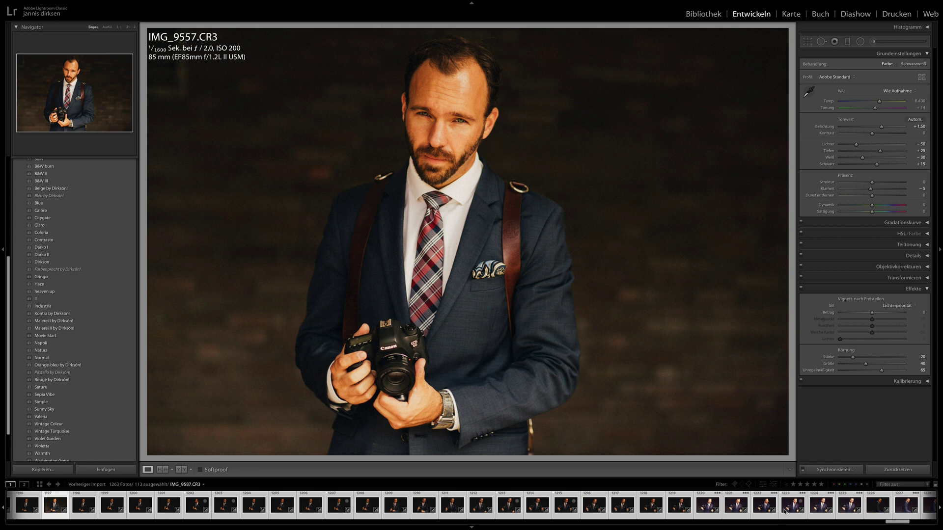
left_click(764, 506, "shift")
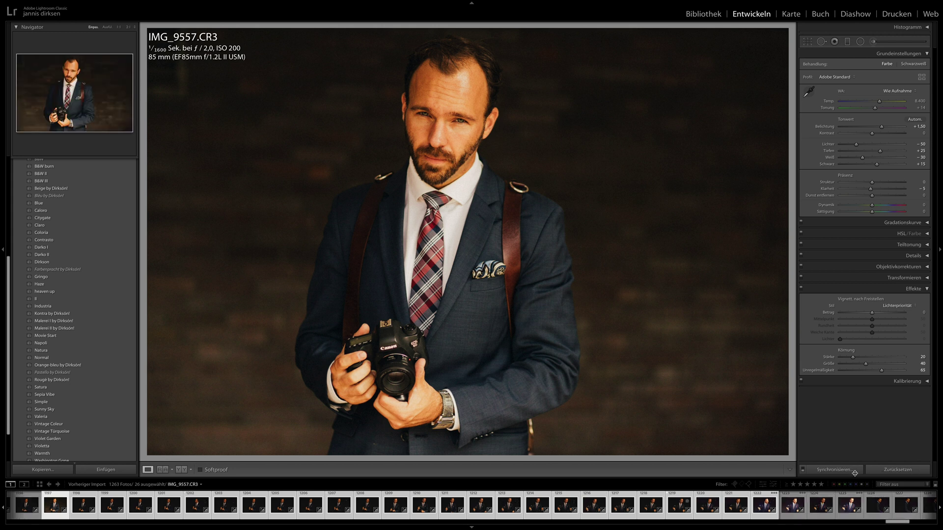
left_click(835, 470)
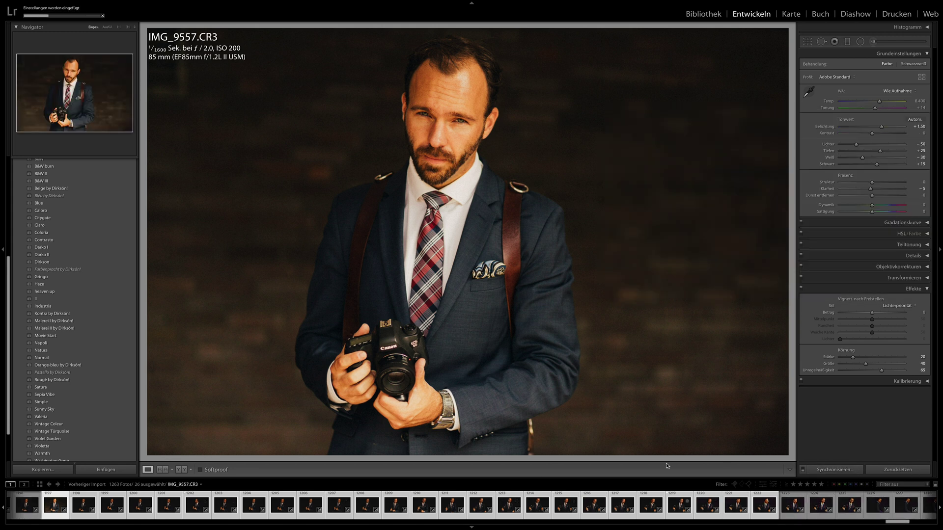
left_click(374, 507)
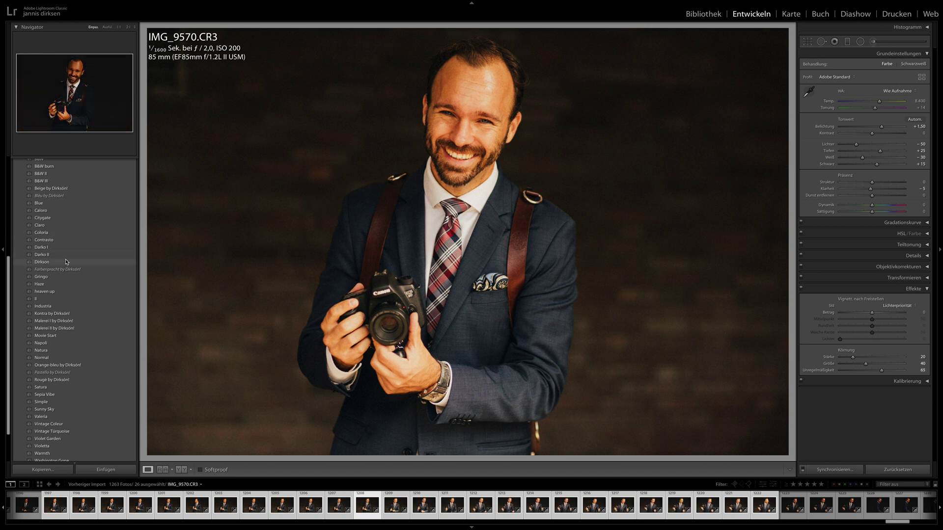
Apply the Gringo preset to IMG_9570 with exposure +0.85, then select IMG_9571.
scroll(64, 339, "down", 2)
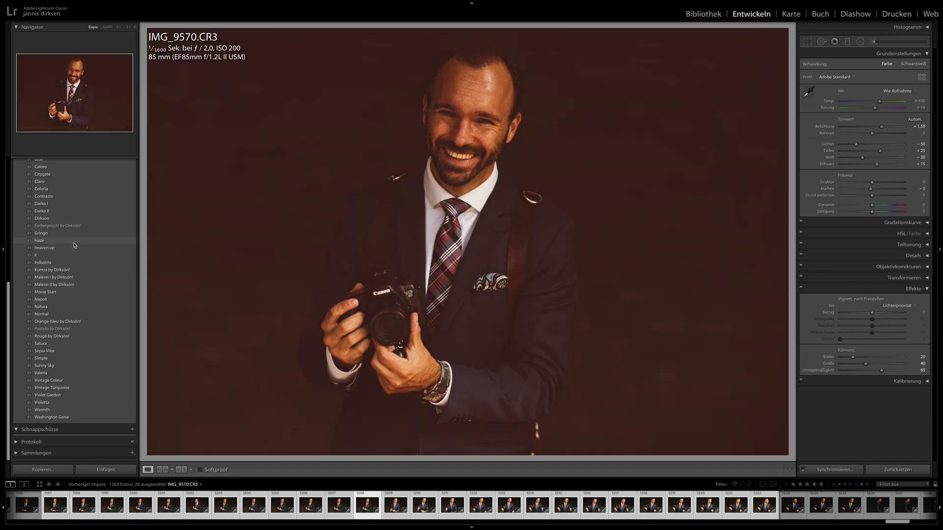
scroll(74, 232, "up", 2)
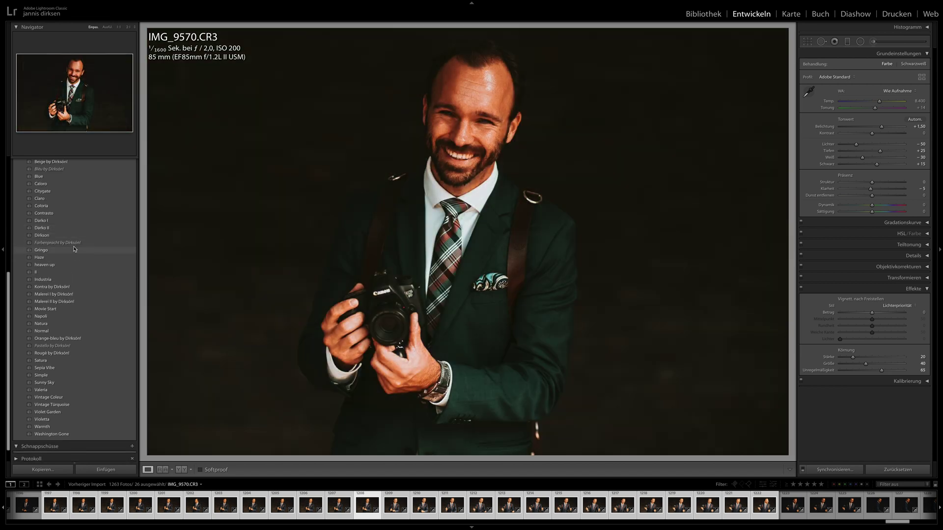
left_click(74, 250)
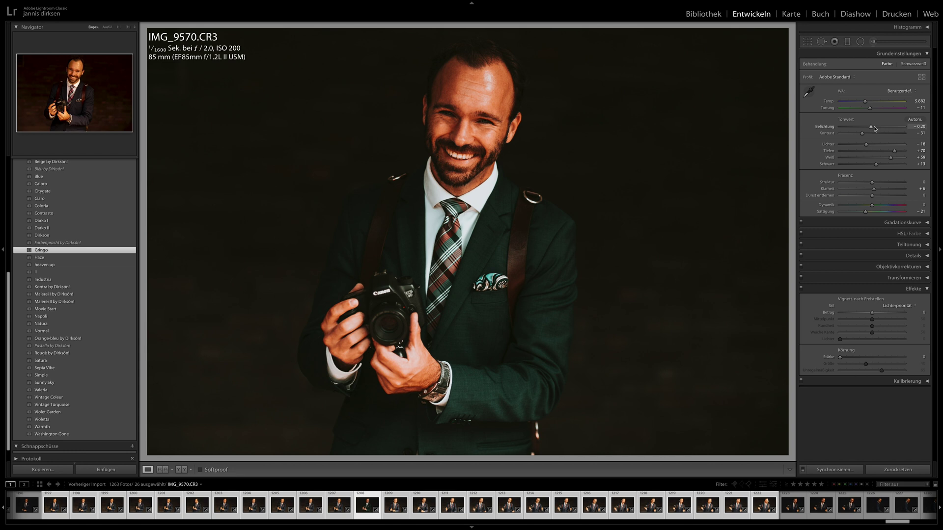
left_click_drag(875, 129, 879, 129)
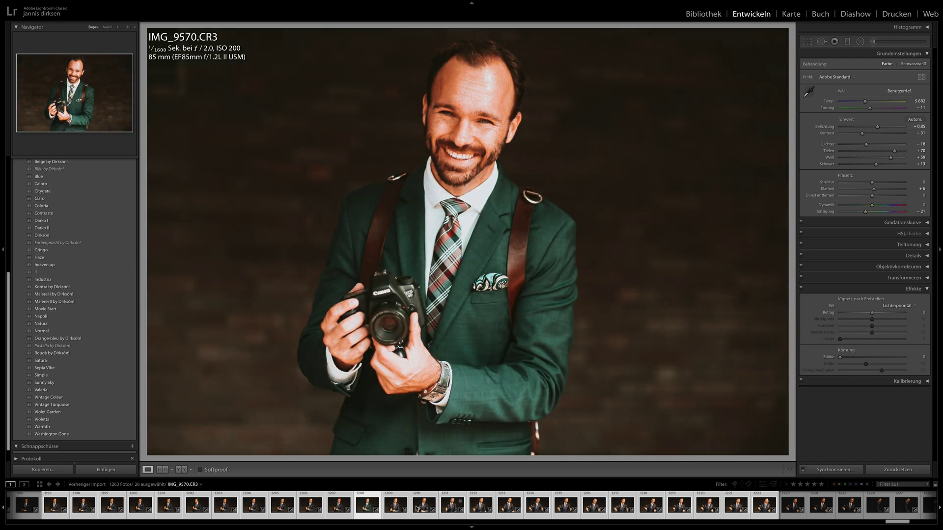
left_click(395, 506)
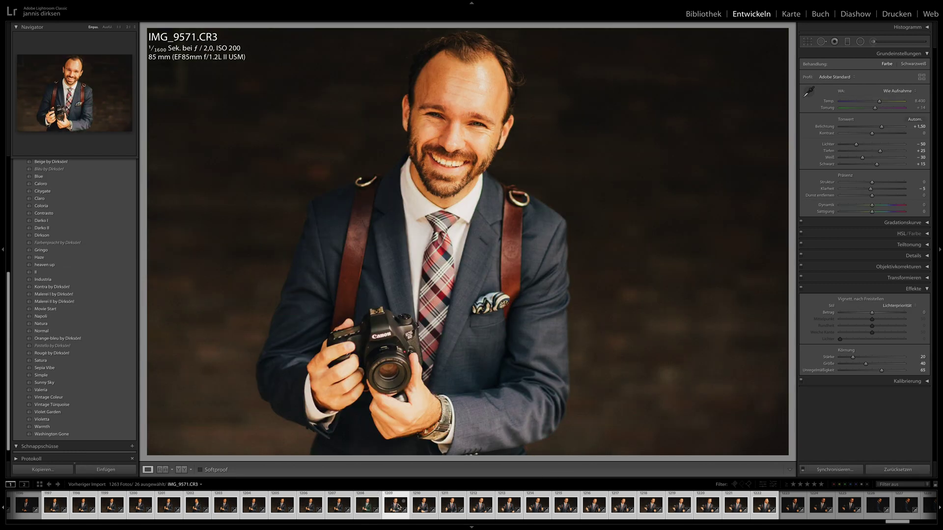
Review the synced dark-backdrop photos IMG_9574, IMG_9578 and IMG_9586.
left_click(479, 507)
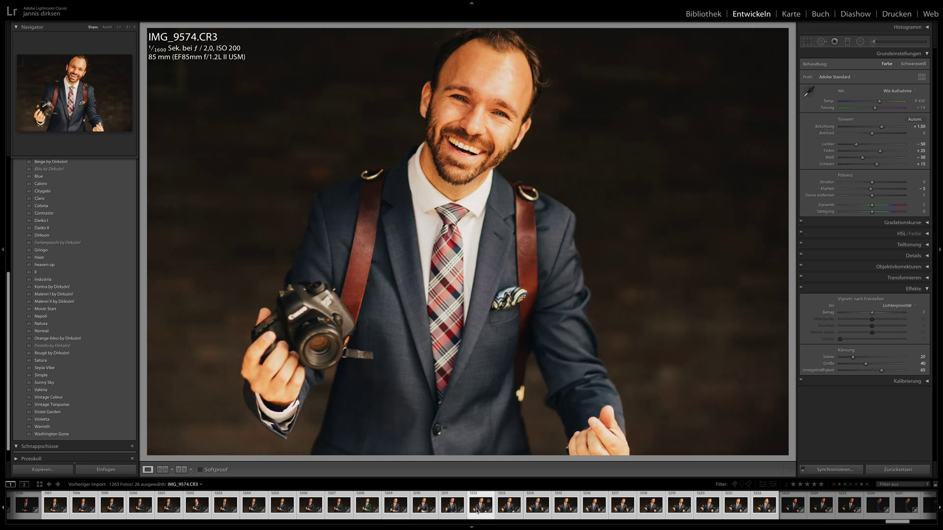
left_click(560, 507)
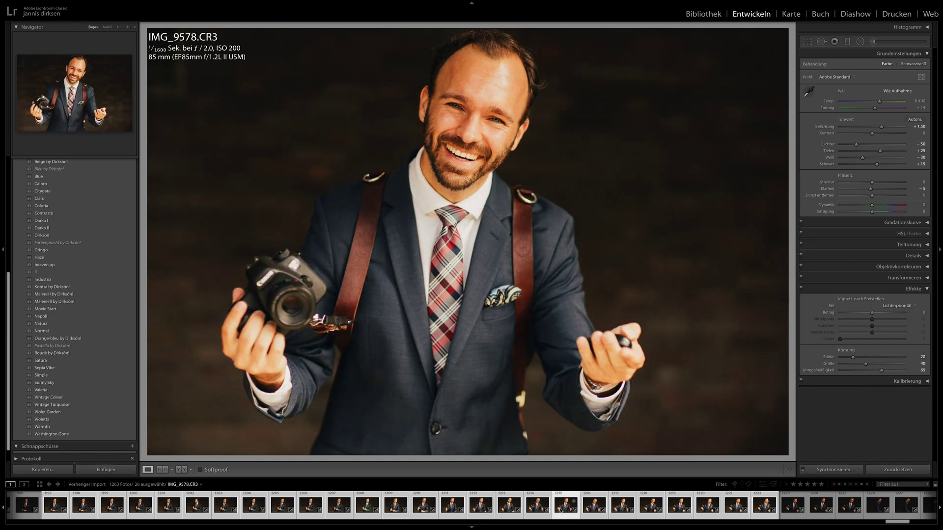
left_click(733, 509)
Step back through IMG_9563, IMG_9561, IMG_9546 and IMG_9526 to balcony portrait IMG_9525.
scroll(713, 509, "up", 5)
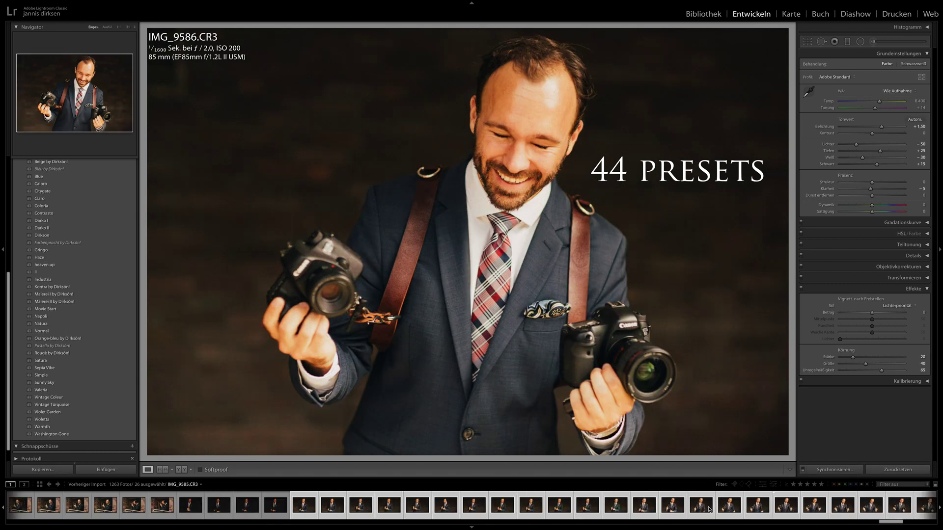
left_click(611, 506)
left_click(579, 507)
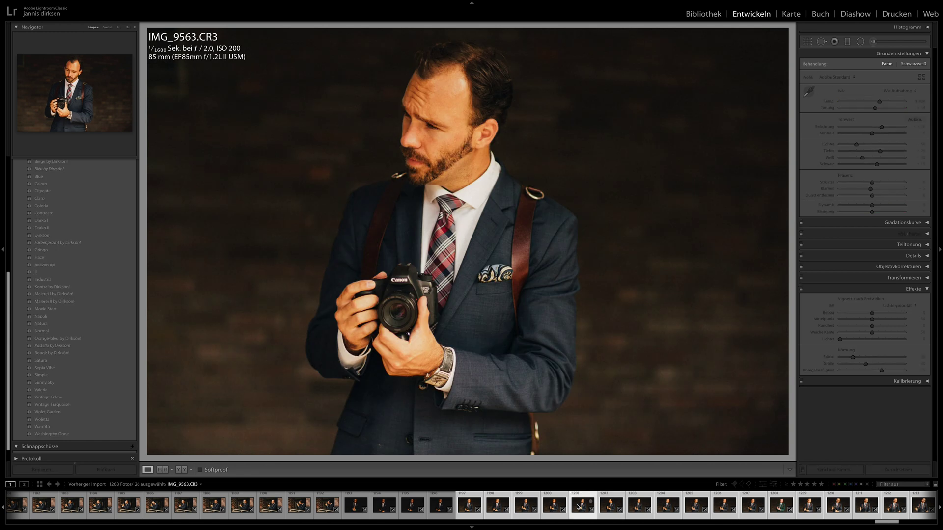
scroll(577, 507, "up", 3)
left_click(466, 506)
scroll(467, 506, "up", 3)
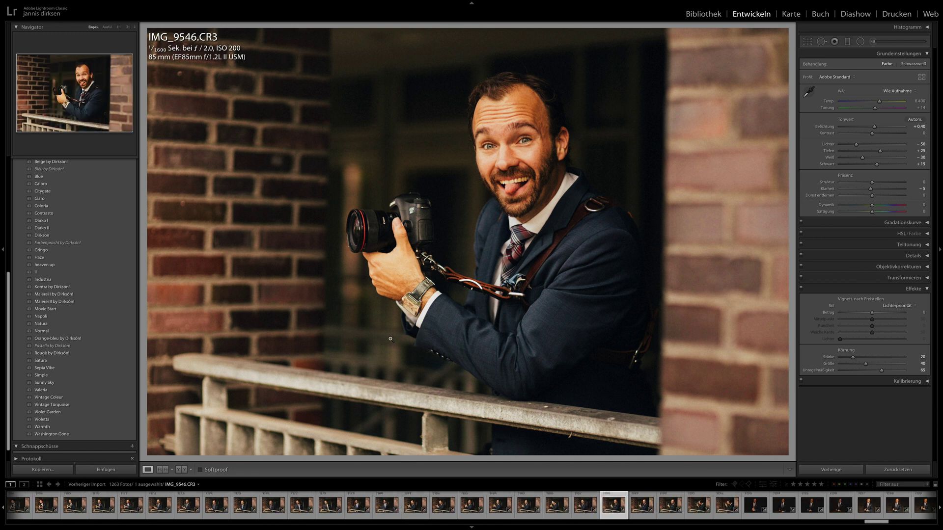
left_click(329, 507)
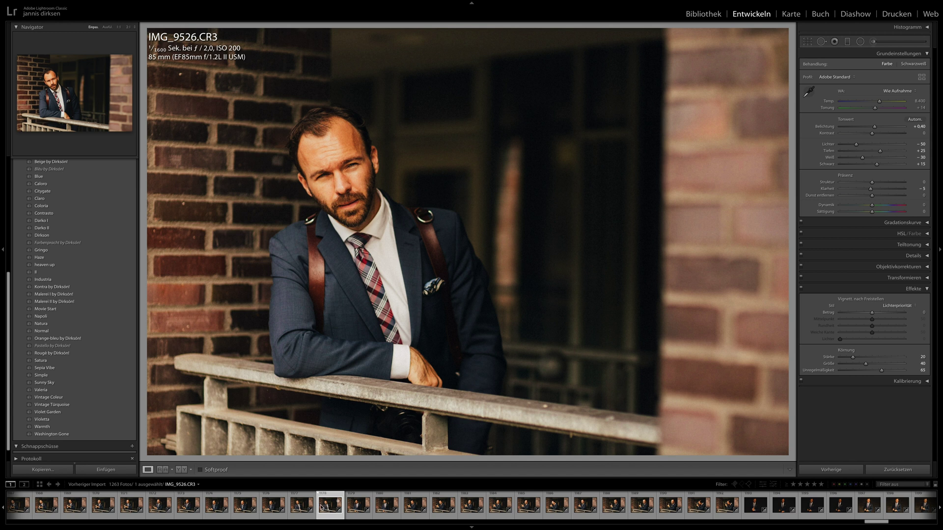
left_click(304, 510)
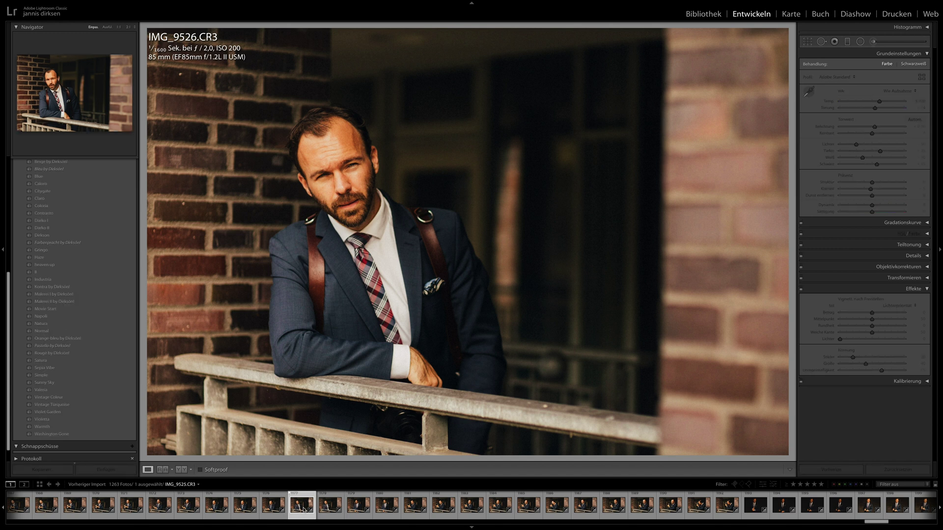